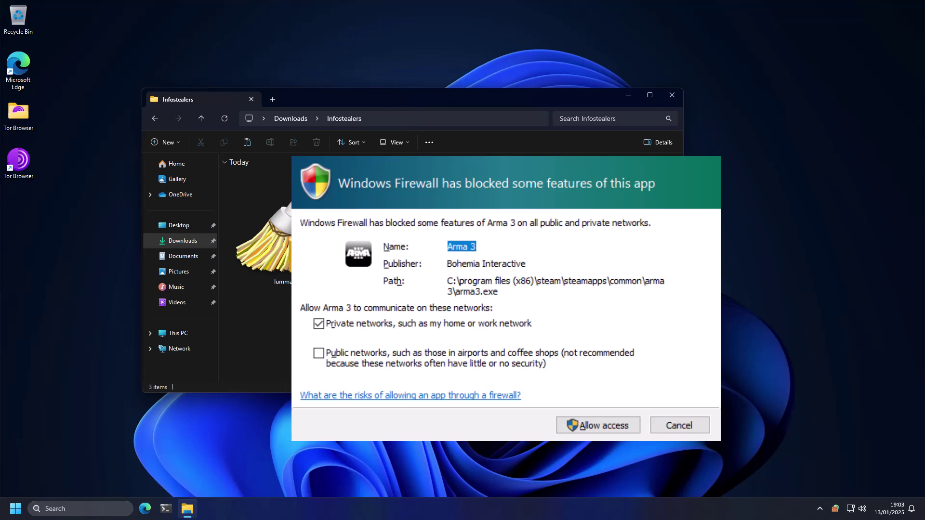
- Dismiss the Arma 3 Windows Firewall alert and check redline 1's file details
key("Escape")
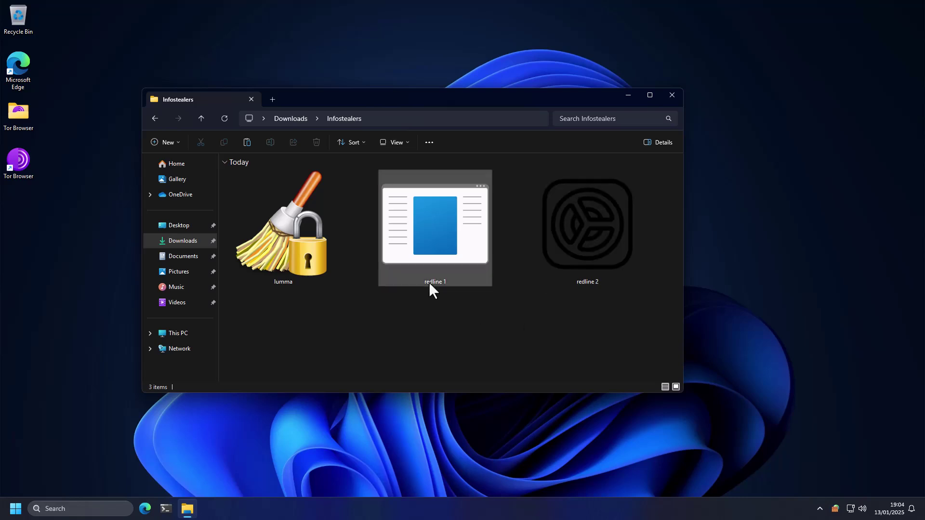
mouse_move(429, 285)
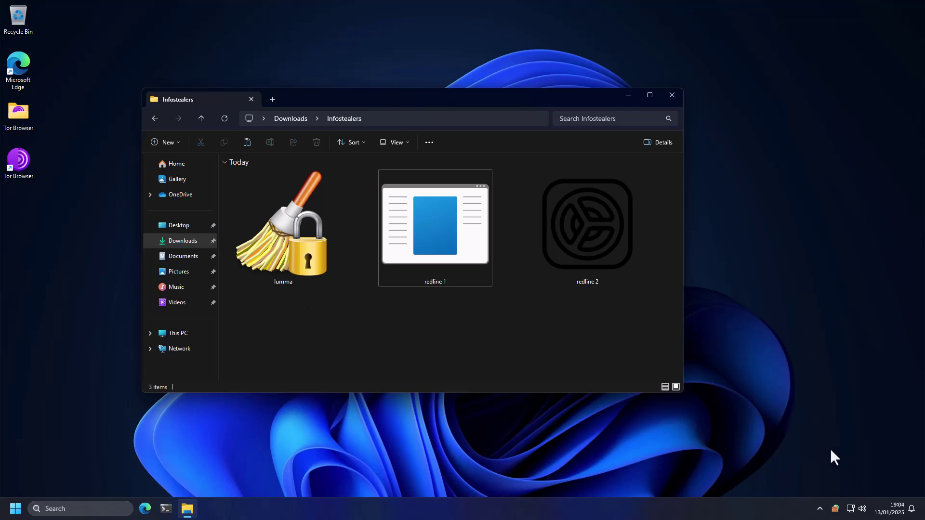
- Elevate TinyWall to run with administrator rights, approving the UAC prompt
right_click(835, 508)
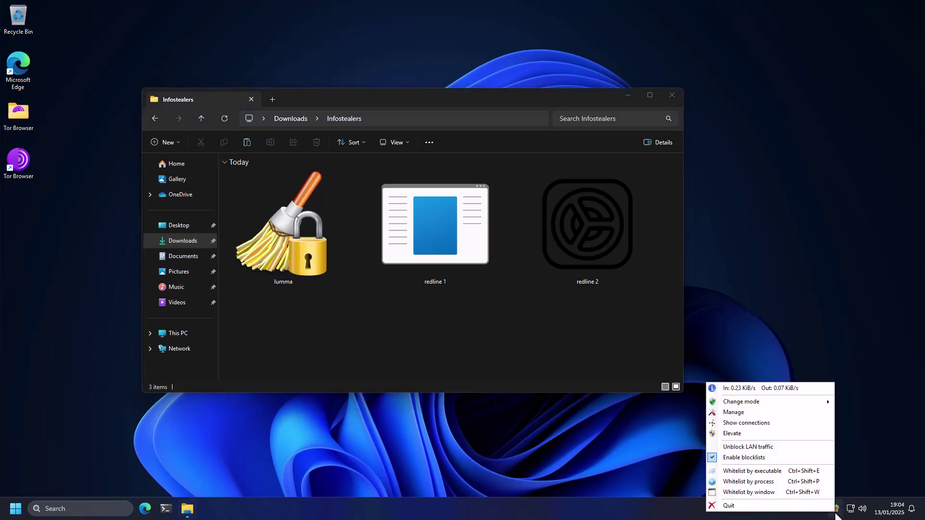
left_click(748, 435)
left_click(449, 336)
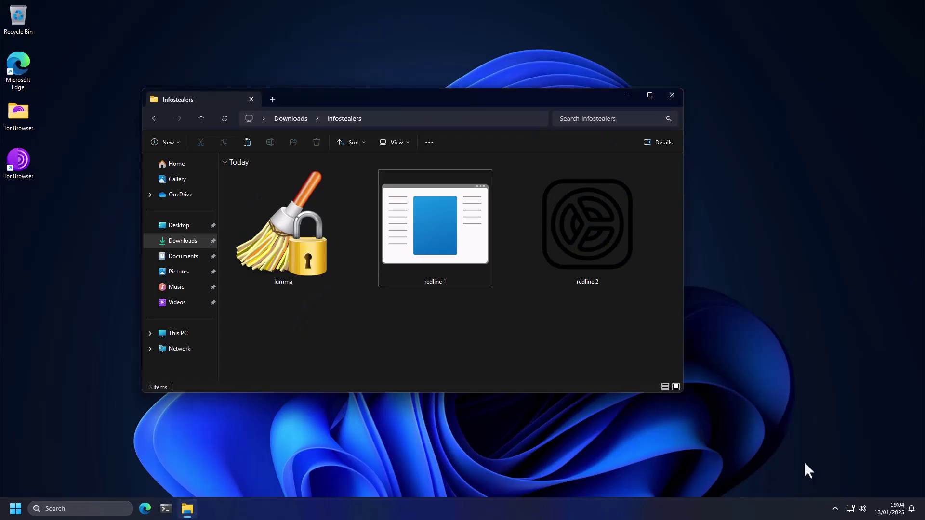
- Open TinyWall's GitHub page from the Maintenance settings, always using Microsoft Edge
right_click(834, 507)
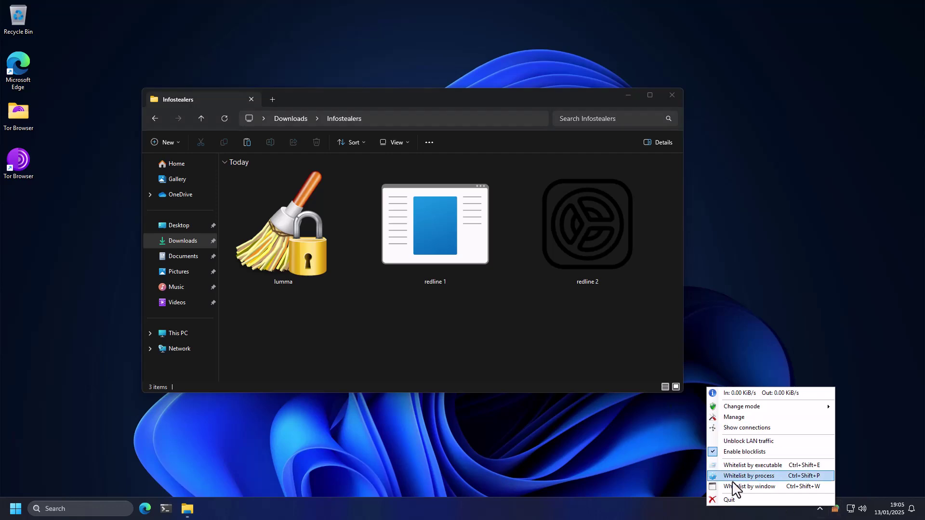
left_click(736, 416)
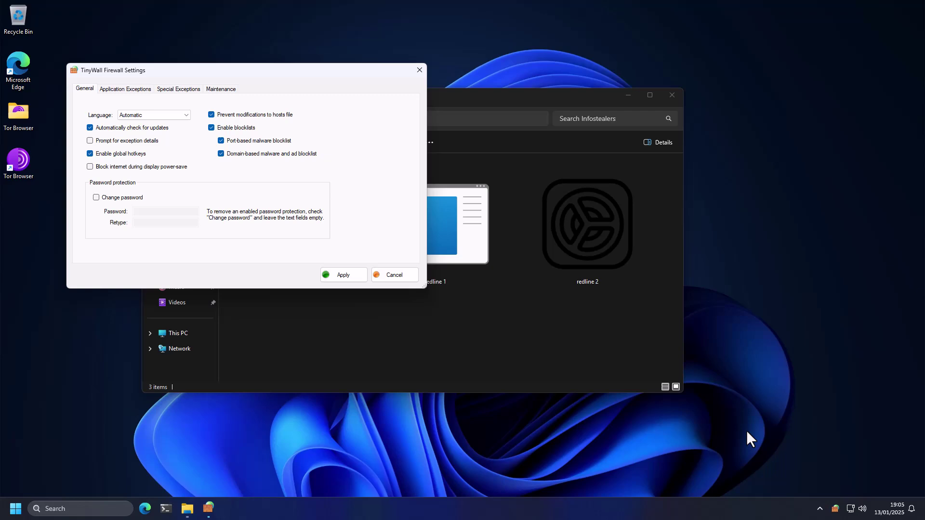
left_click_drag(194, 71, 415, 246)
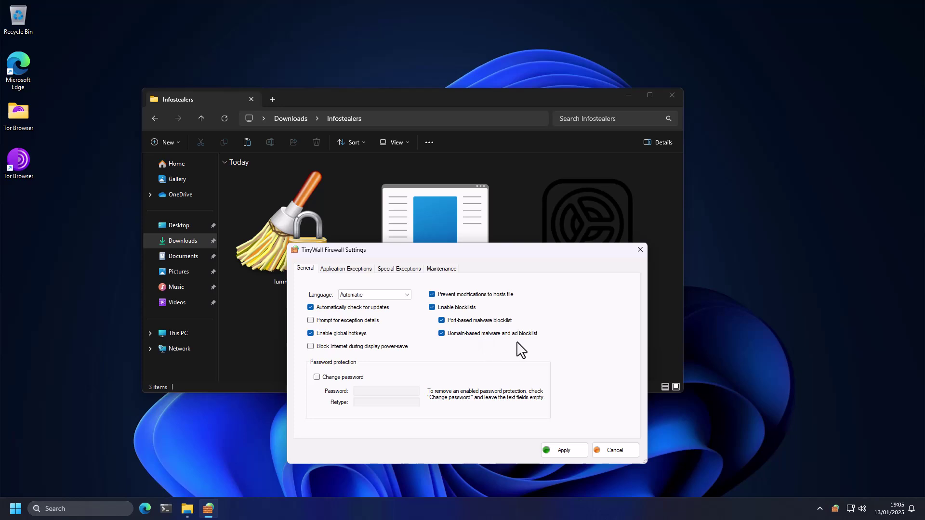
left_click(410, 272)
left_click(440, 270)
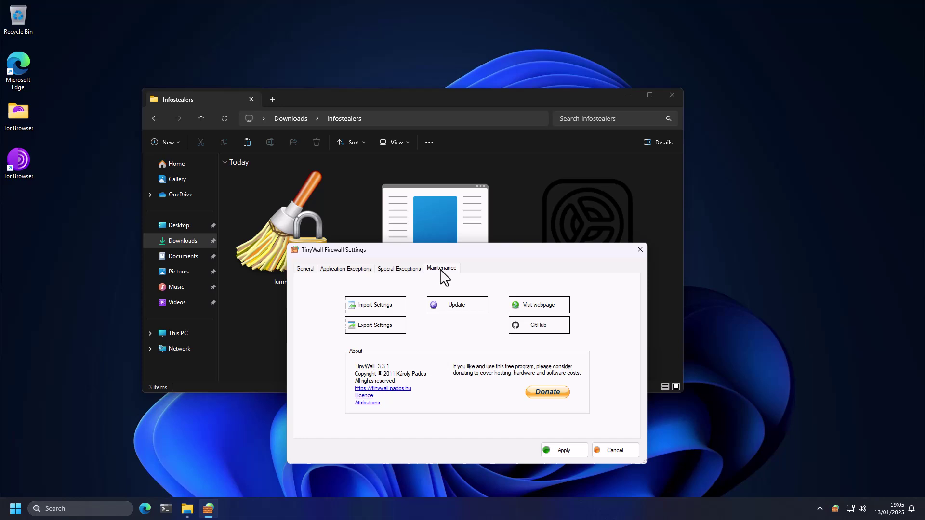
left_click(520, 326)
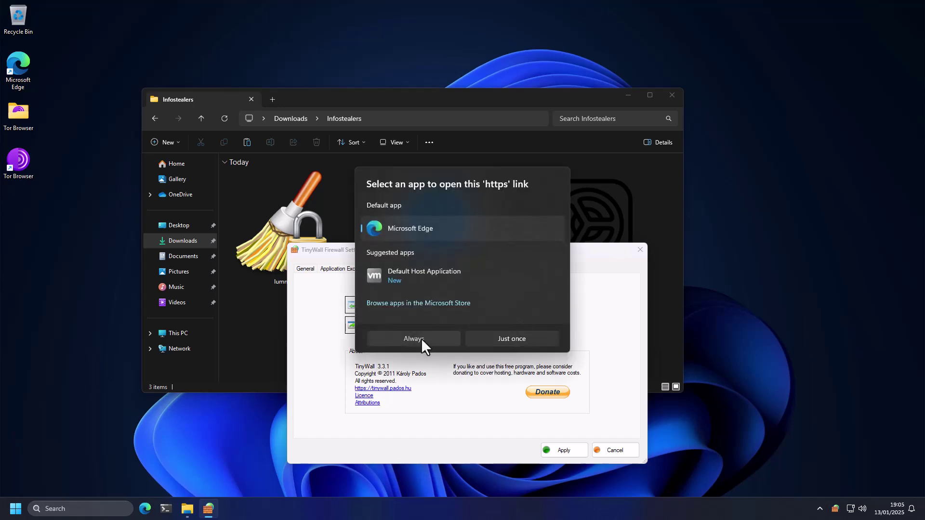
left_click(421, 338)
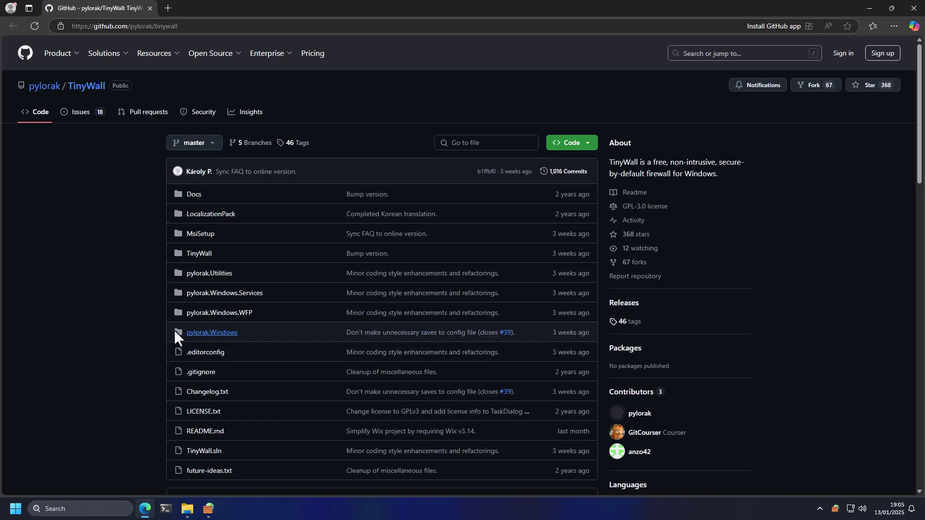
scroll(171, 329, "down", 7)
scroll(169, 328, "down", 2)
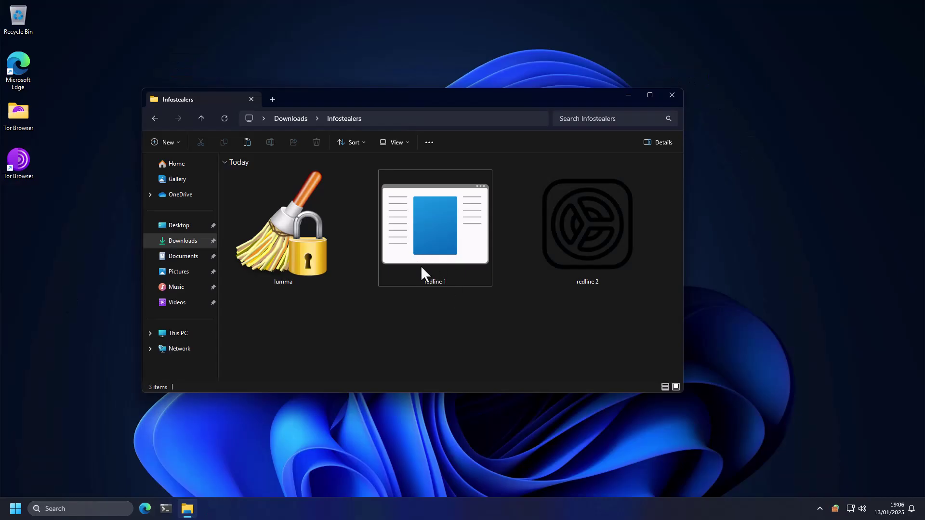
- Select redline 1 and confirm in Task Manager that redline 1 and Redline 2 run as background processes
left_click(428, 267)
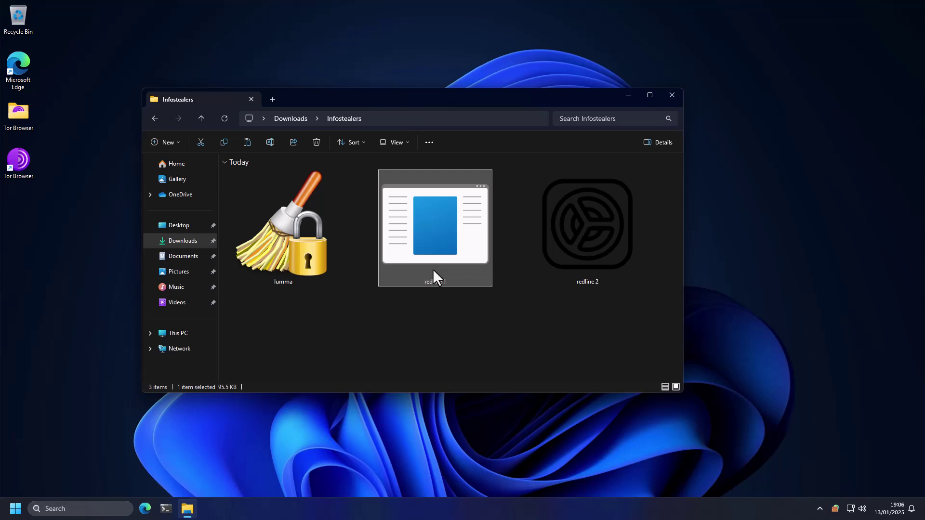
key("super+2")
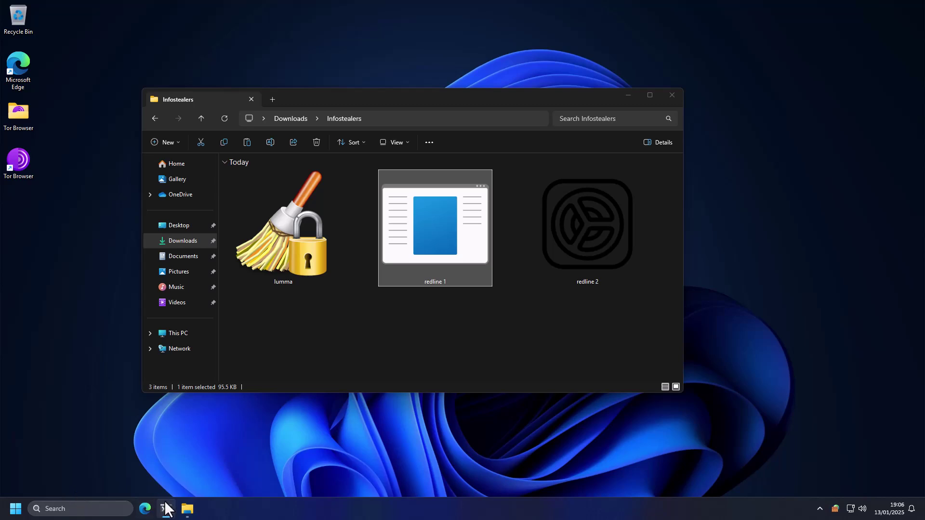
left_click(166, 508)
left_click(167, 508)
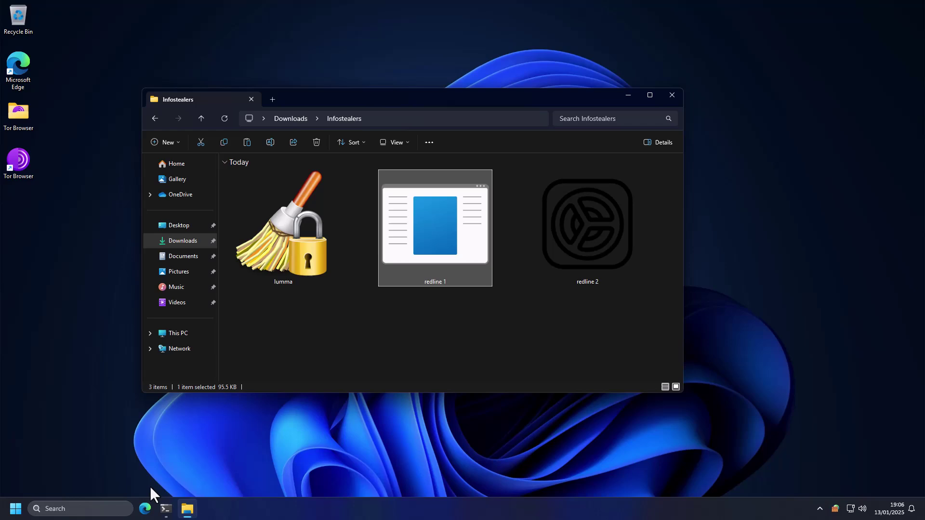
right_click(327, 502)
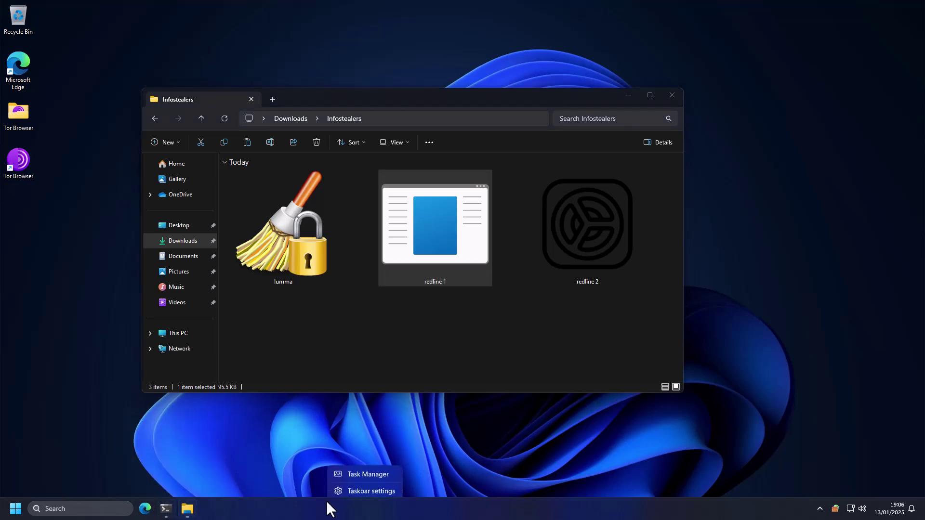
left_click(342, 471)
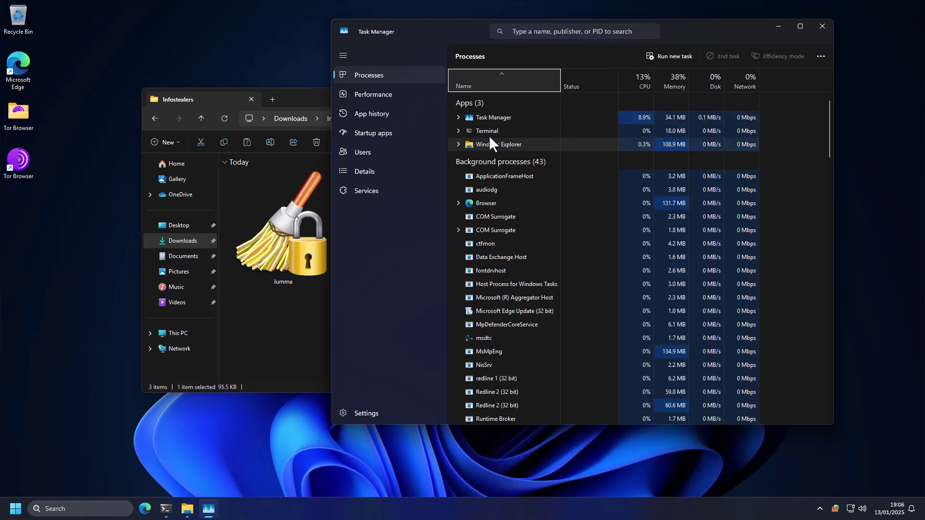
left_click(458, 131)
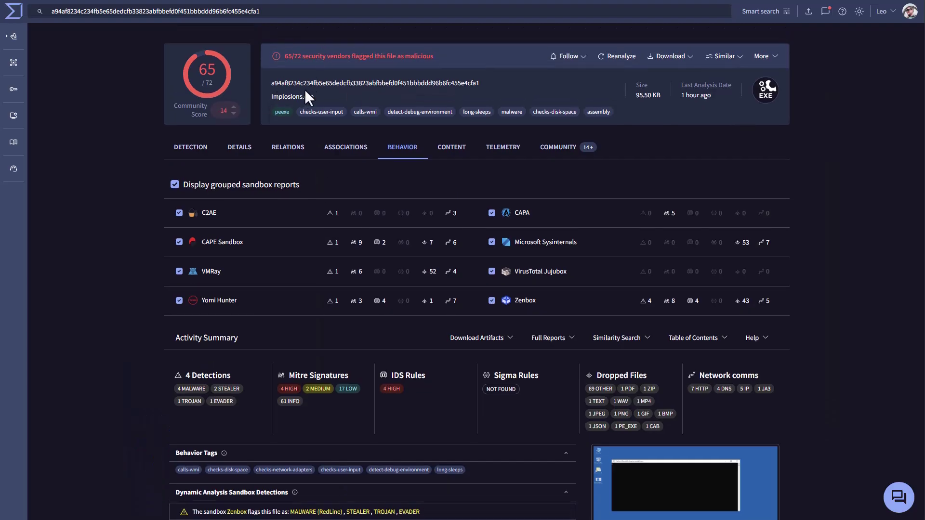
- Browse the VMRay and Zenbox sandbox screenshots in VirusTotal's behaviour report
scroll(304, 89, "down", 6)
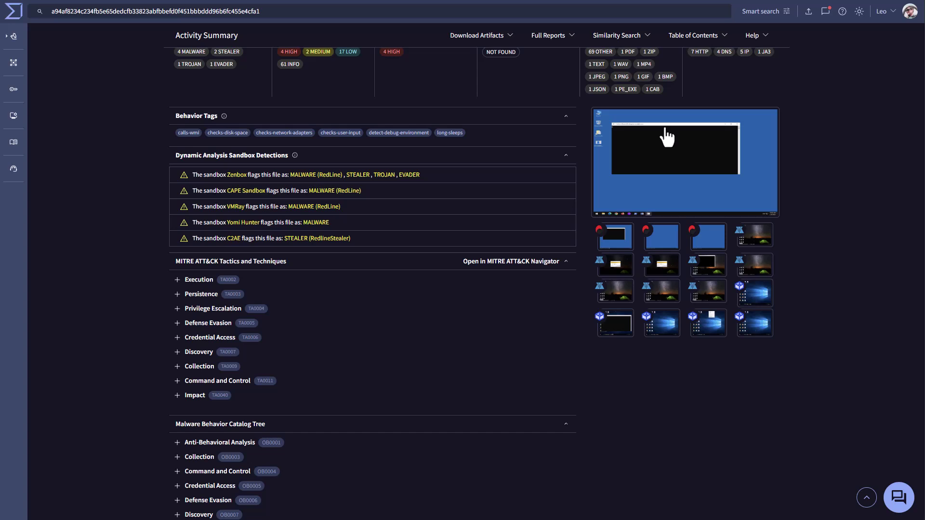
left_click(619, 150)
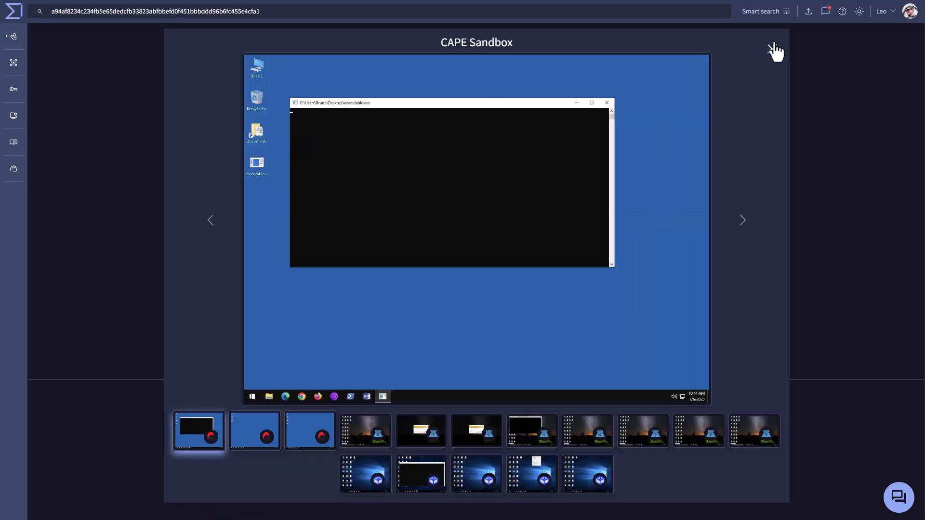
left_click(489, 441)
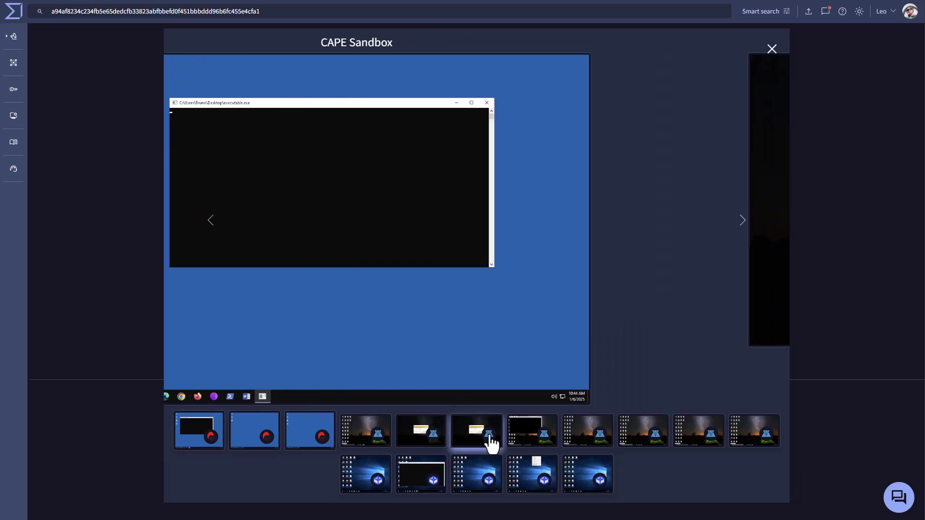
left_click(605, 465)
key("Escape")
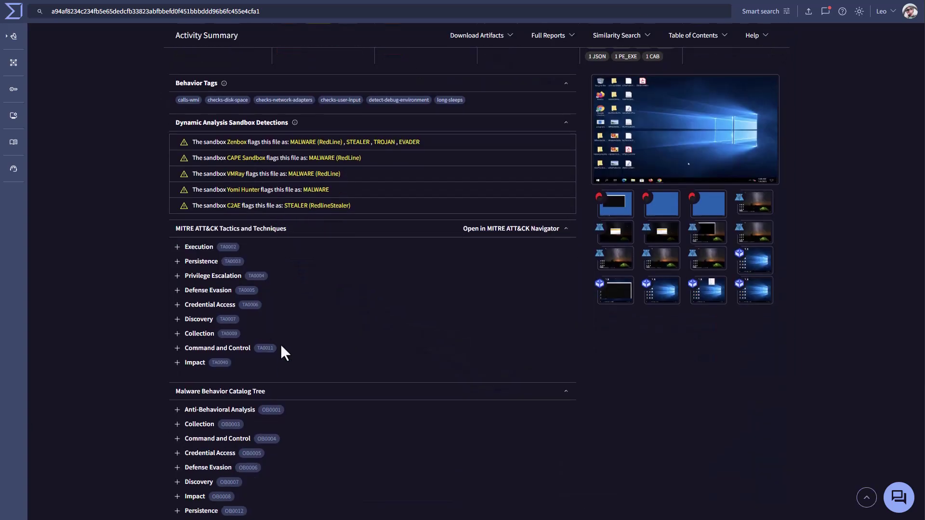
- Zoom in on the Network Communication section, including TCP 77.90.22.45:15352
scroll(280, 344, "down", 6)
scroll(281, 344, "down", 5)
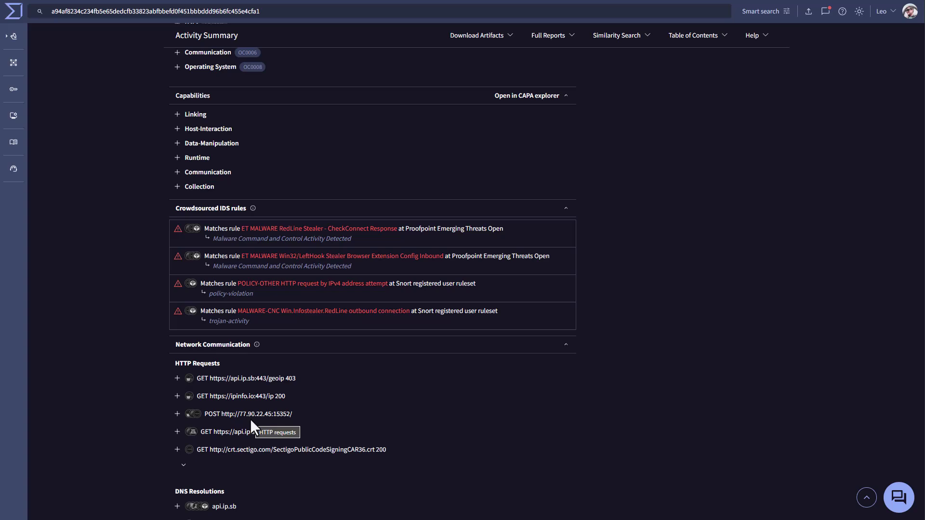
key("ctrl+plus")
key("ctrl+plus")
key("ctrl+plus")
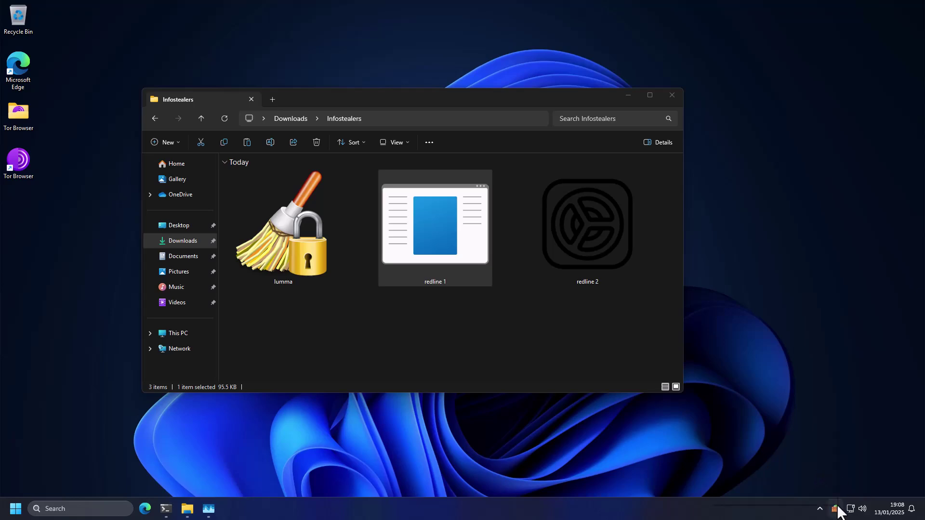
- Open TinyWall's connections window and review its list
right_click(836, 507)
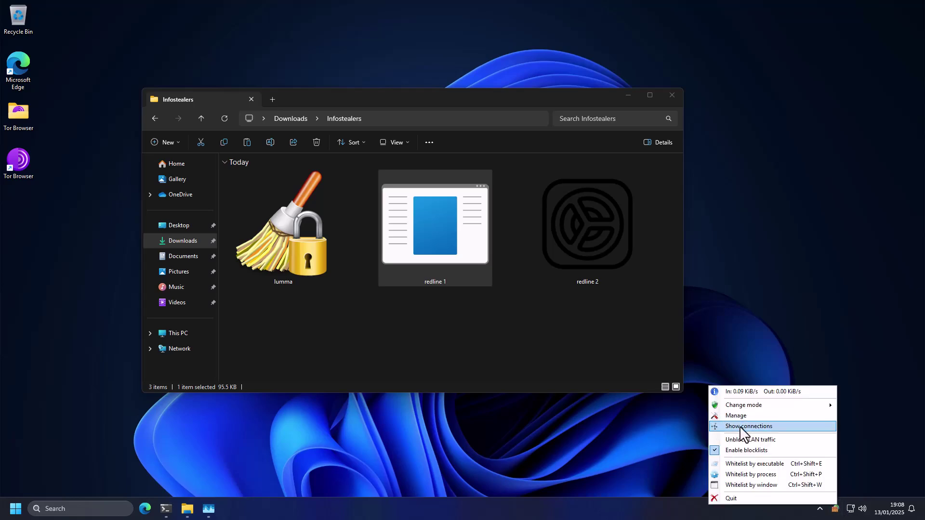
left_click(741, 428)
left_click_drag(337, 89, 431, 154)
scroll(246, 210, "down", 1)
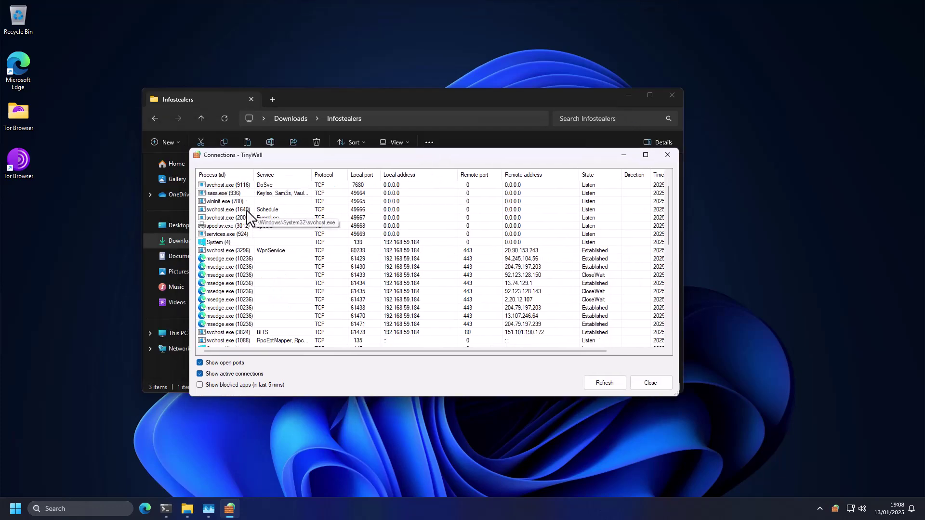
scroll(246, 209, "down", 10)
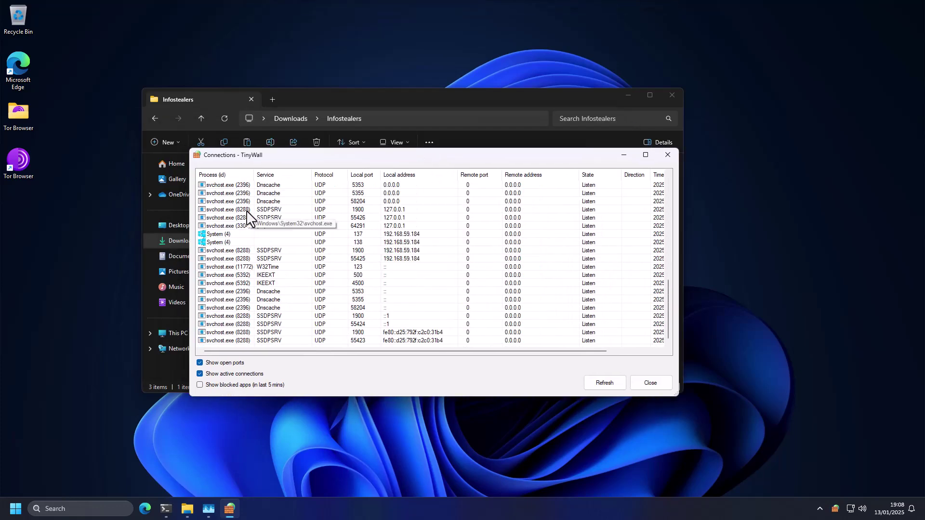
scroll(230, 318, "up", 10)
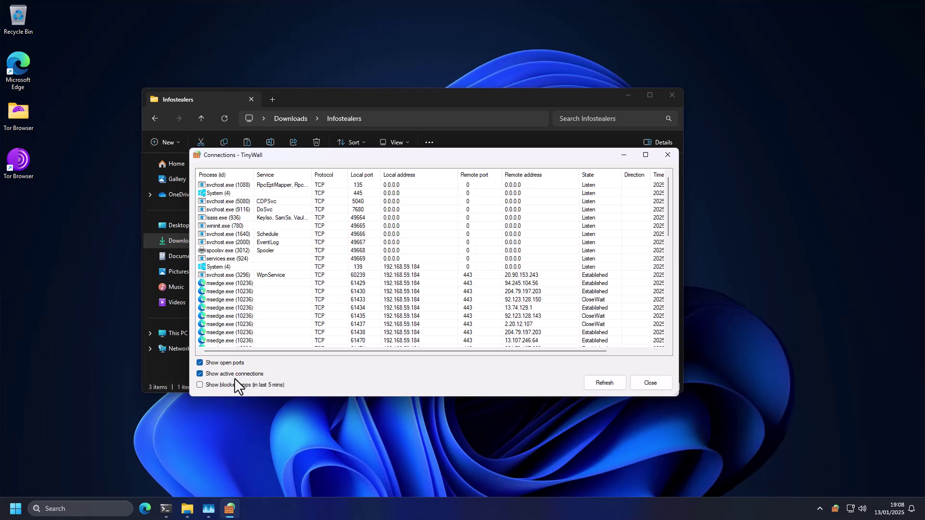
- Show only blocked apps and inspect a blocked redline 1.exe connection
left_click(199, 385)
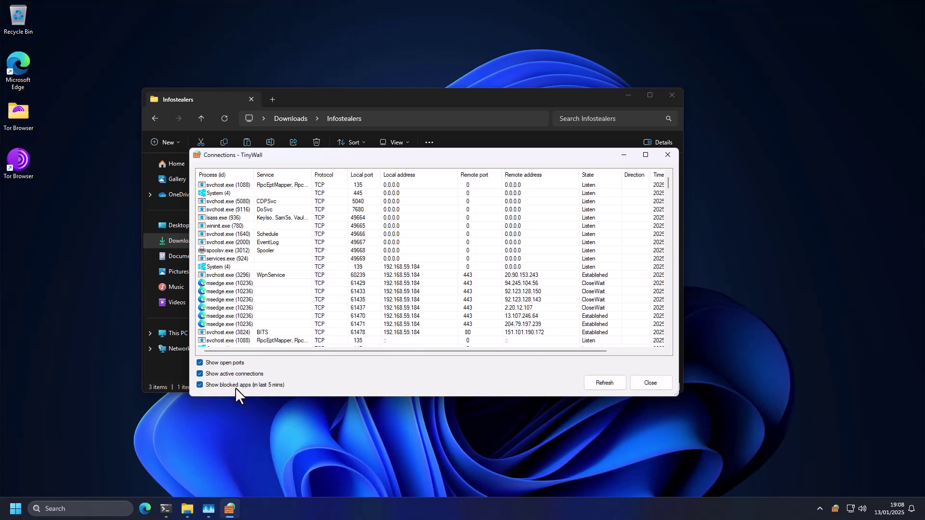
left_click(200, 374)
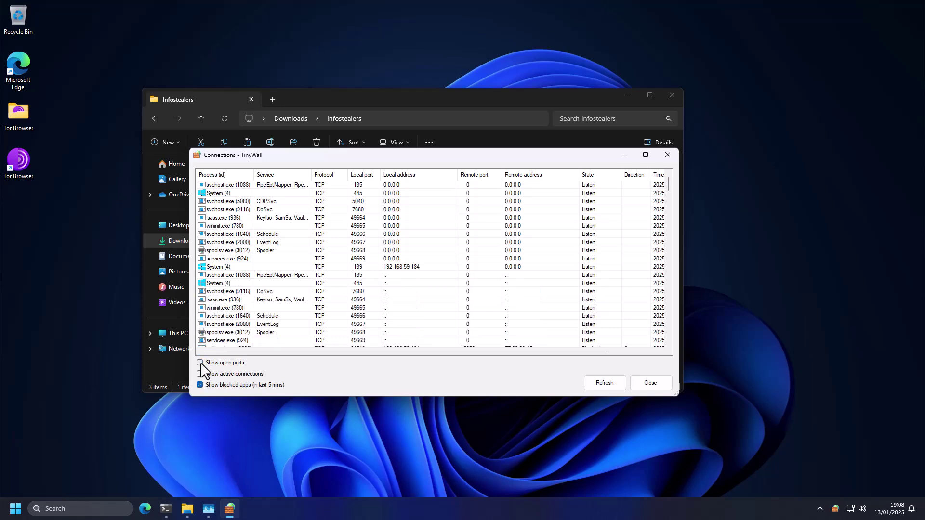
left_click(200, 363)
left_click(236, 200)
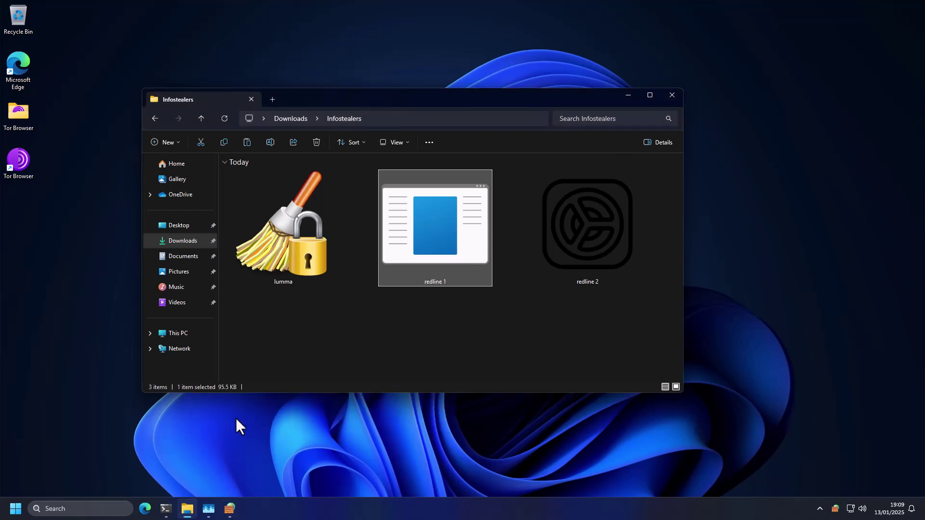
- Launch the redline 2 sample, dismiss its error, and open TinyWall's connections view
left_click(208, 508)
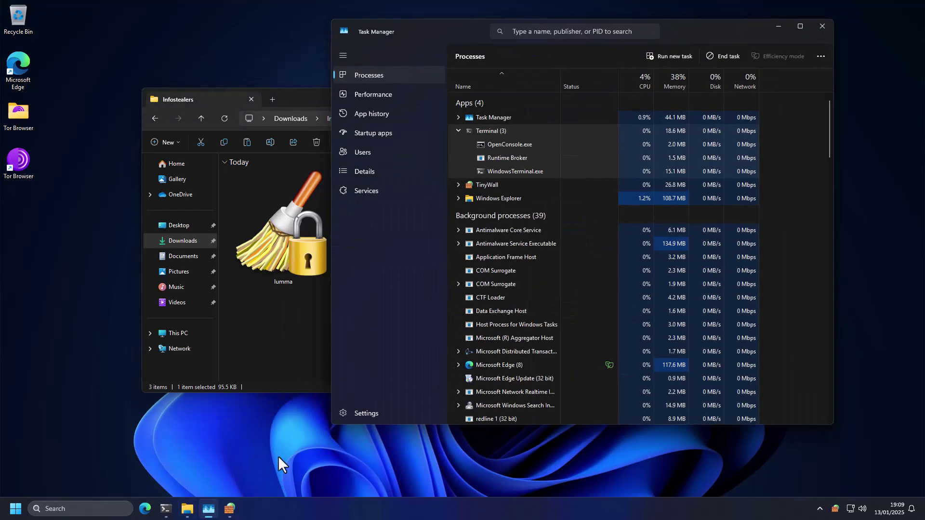
left_click(208, 508)
double_click(576, 272)
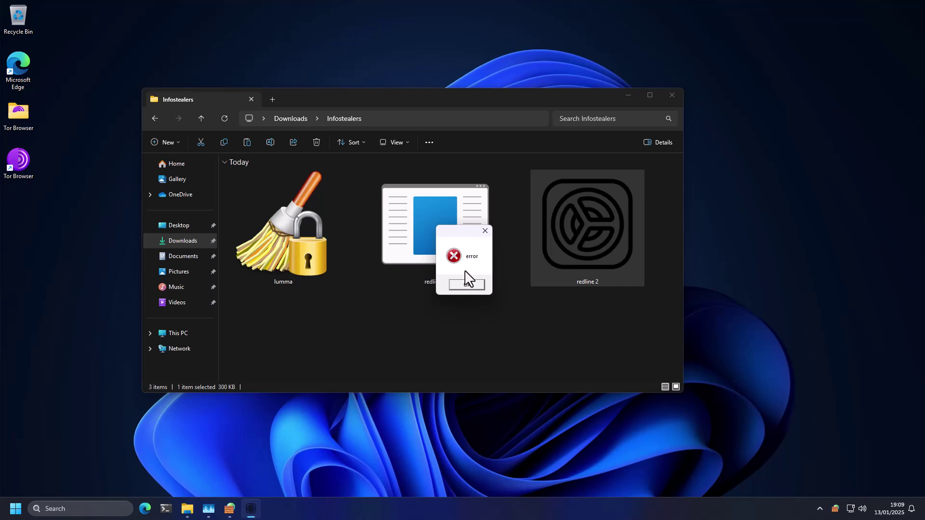
left_click(466, 285)
right_click(834, 508)
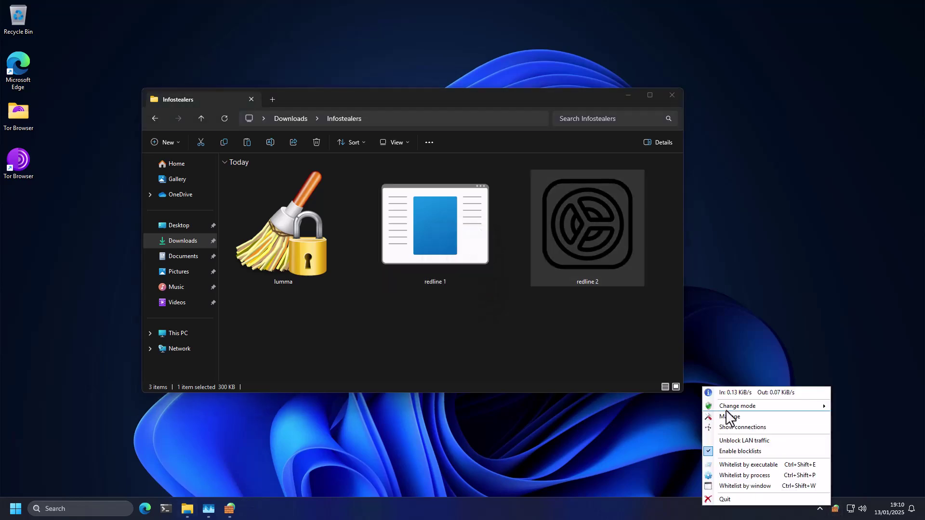
left_click(726, 424)
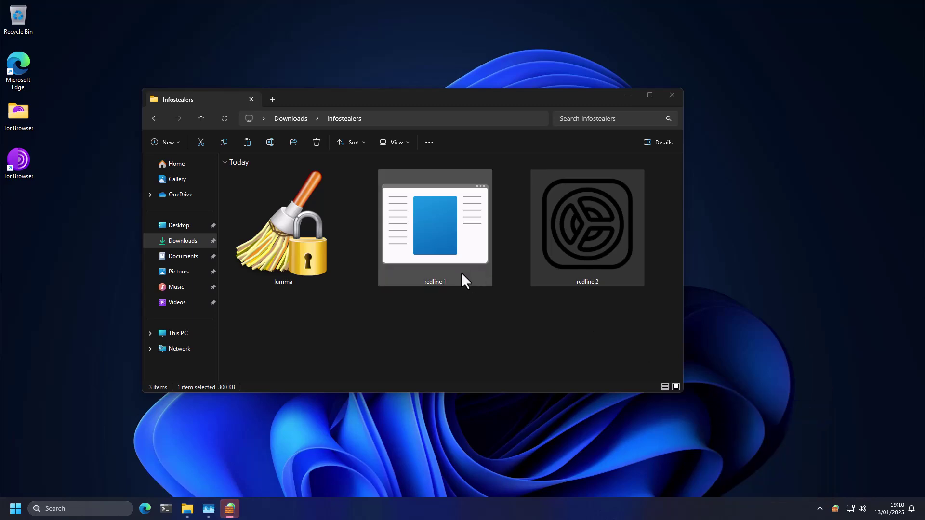
- Show redline 2.exe in Task Manager's Details list, running as PID 11276
left_click(208, 509)
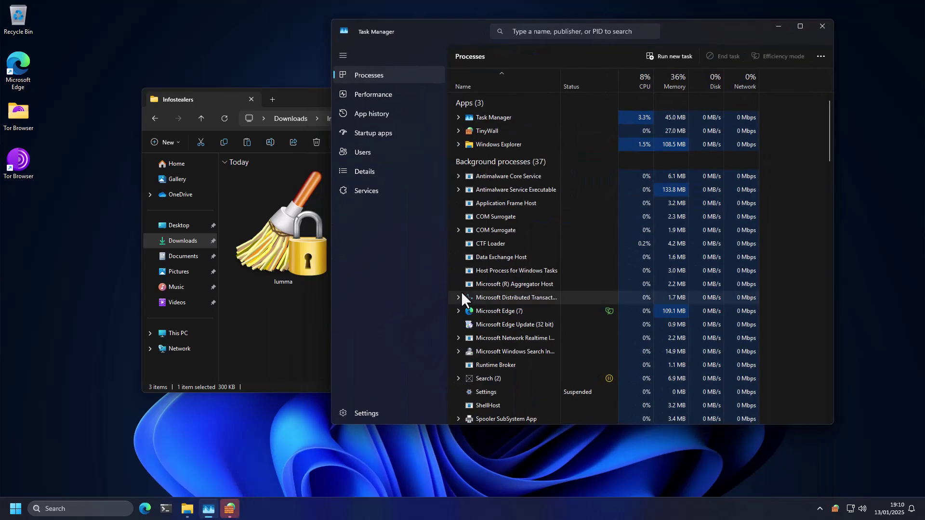
scroll(505, 265, "down", 1)
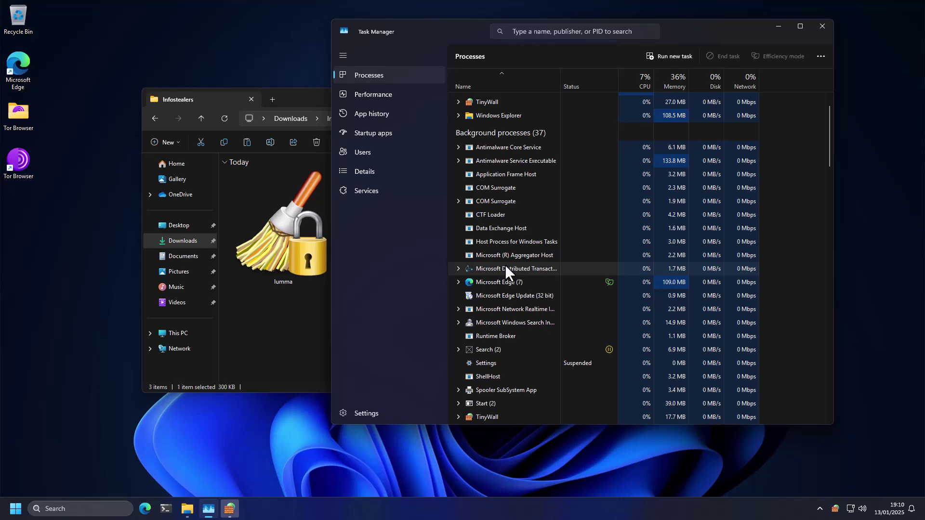
scroll(505, 264, "down", 1)
right_click(501, 242)
left_click(481, 152)
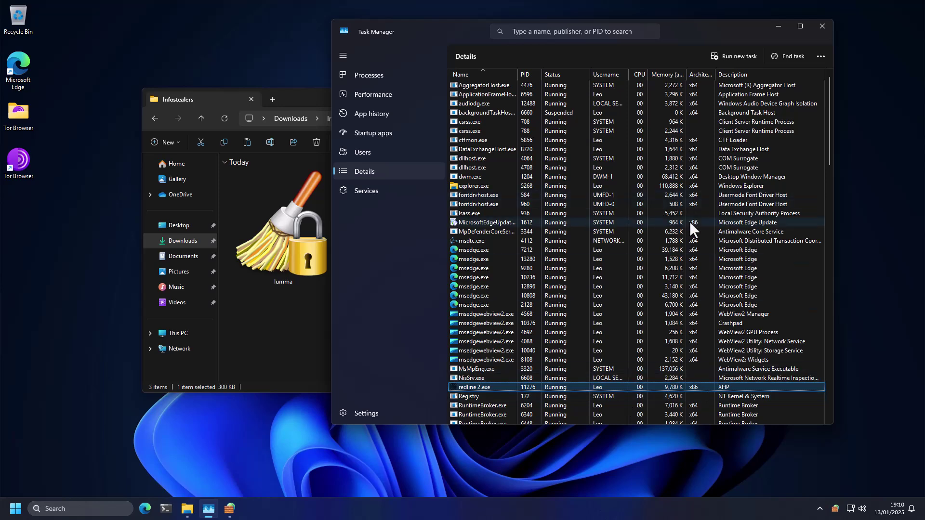
- Refresh TinyWall's list, inspect redline 2.exe's blocked connection to 195.177.92.88:1912, then close it
left_click(778, 26)
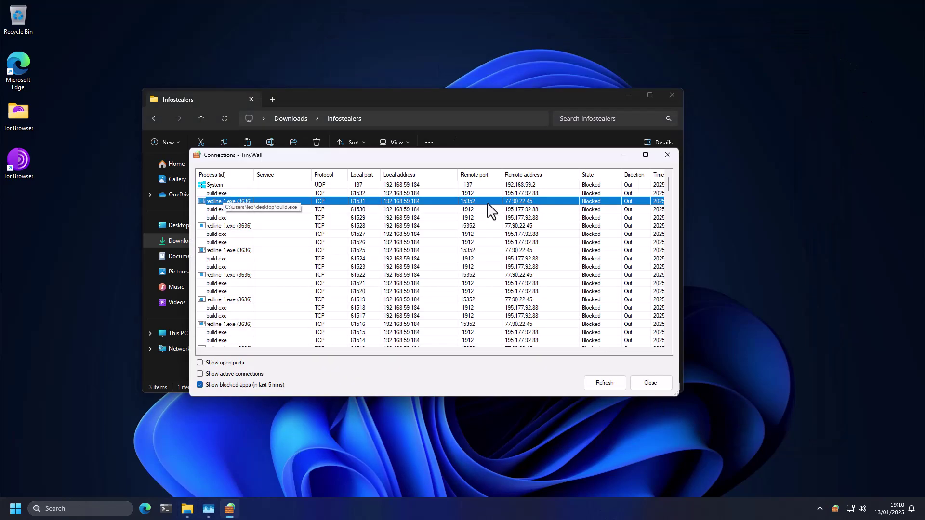
left_click(605, 382)
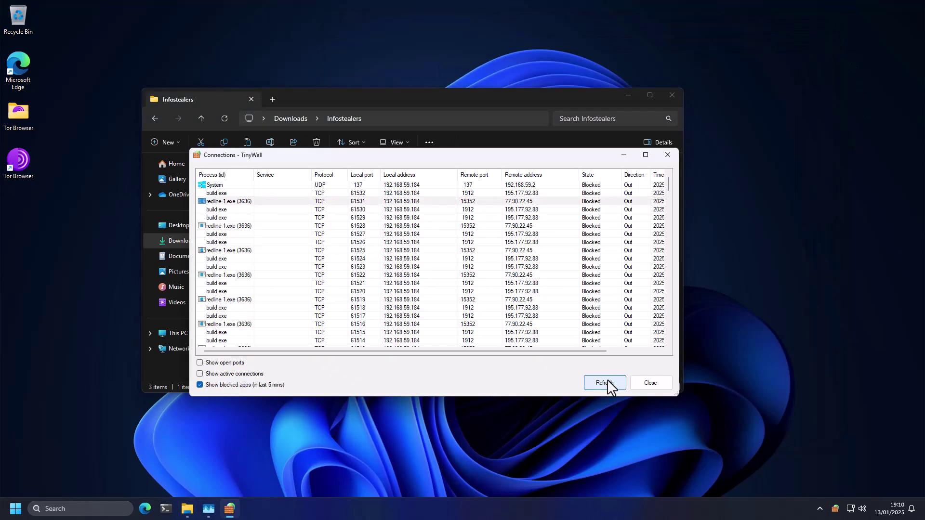
left_click(227, 186)
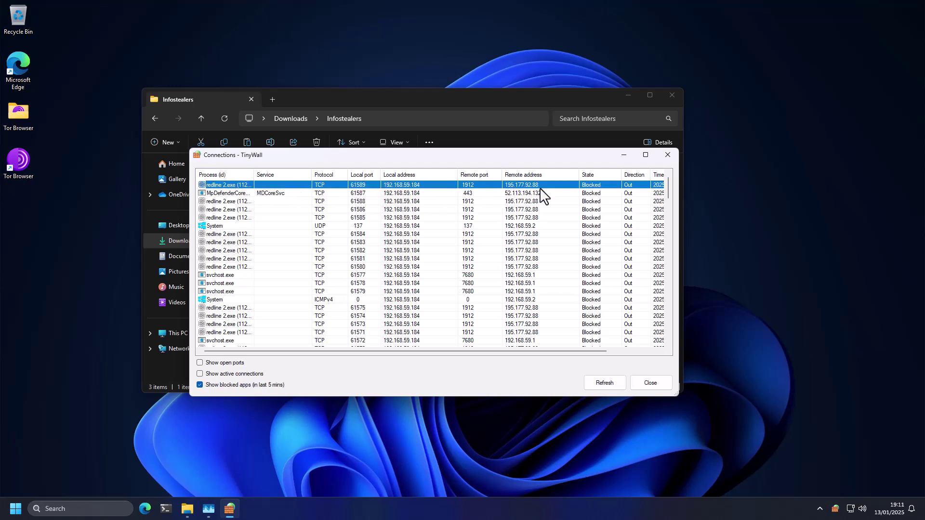
key("Escape")
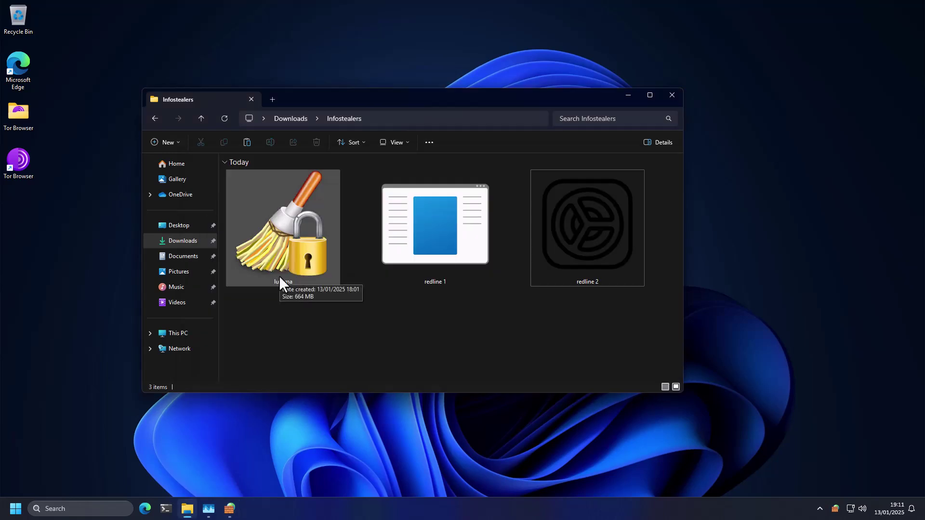
- Launch the lumma sample and switch Task Manager to the processes overview
double_click(279, 276)
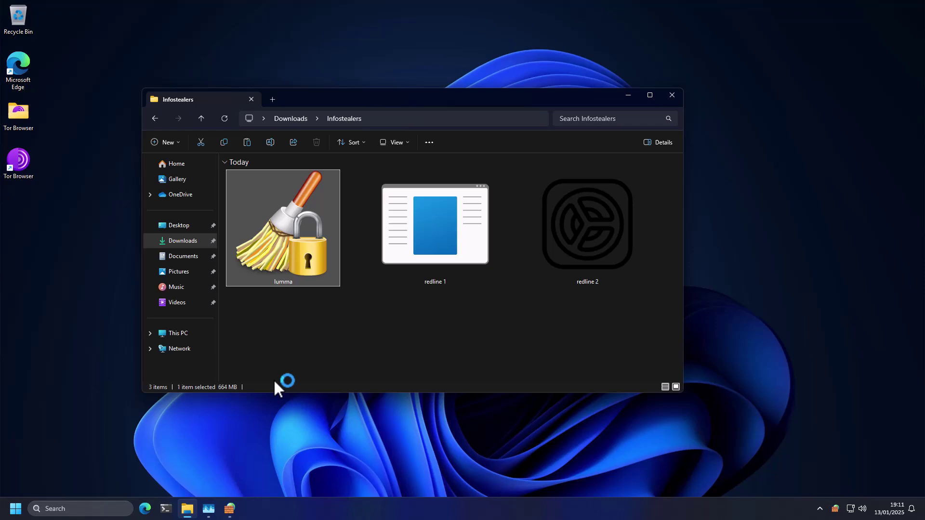
left_click(209, 509)
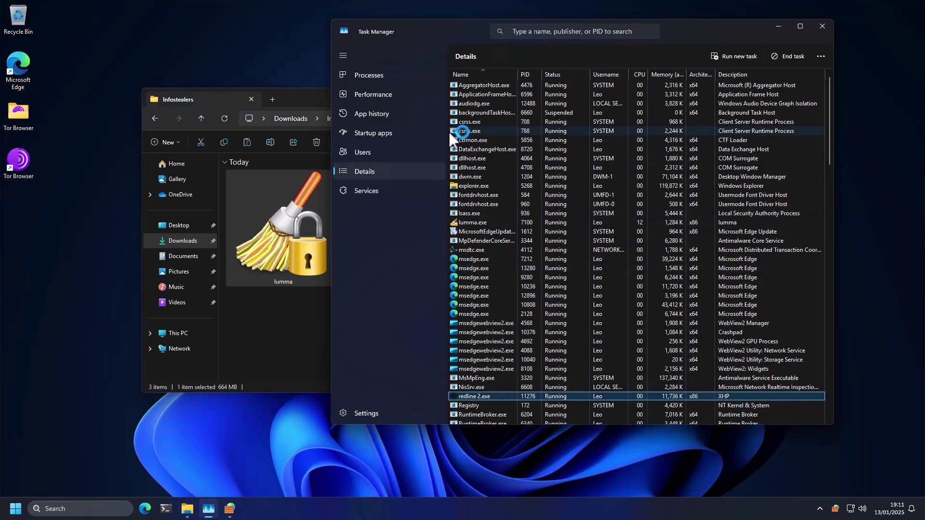
left_click(380, 78)
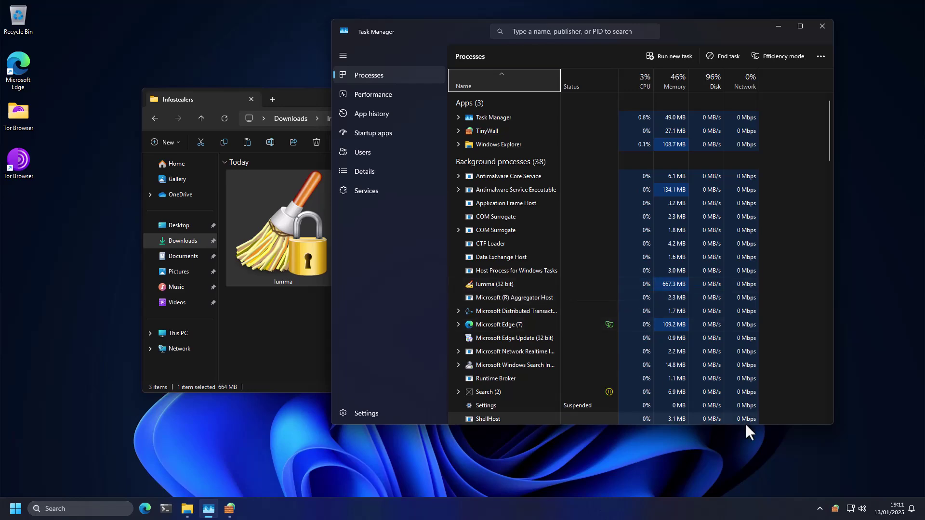
- Inspect the blocked lumma.exe connections on ports 61602–61604, then close the list
left_click(229, 510)
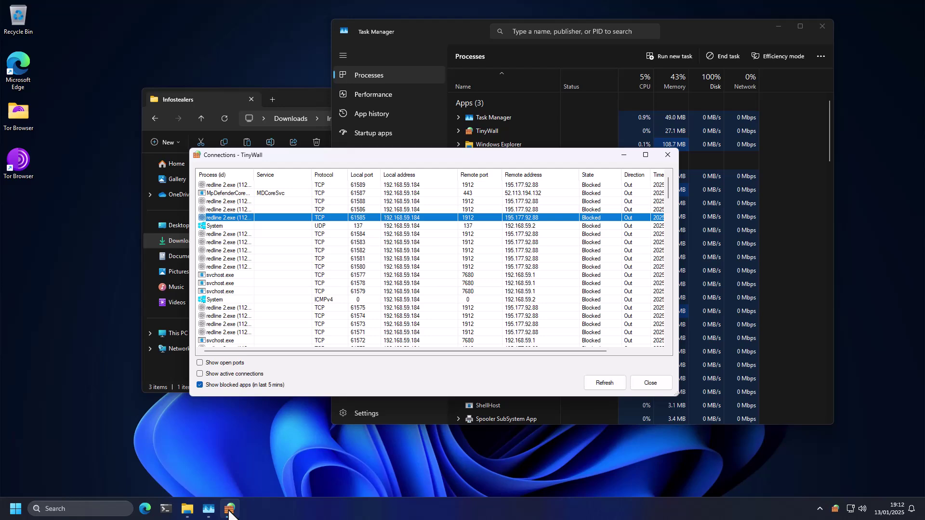
left_click(230, 509)
scroll(487, 314, "down", 2)
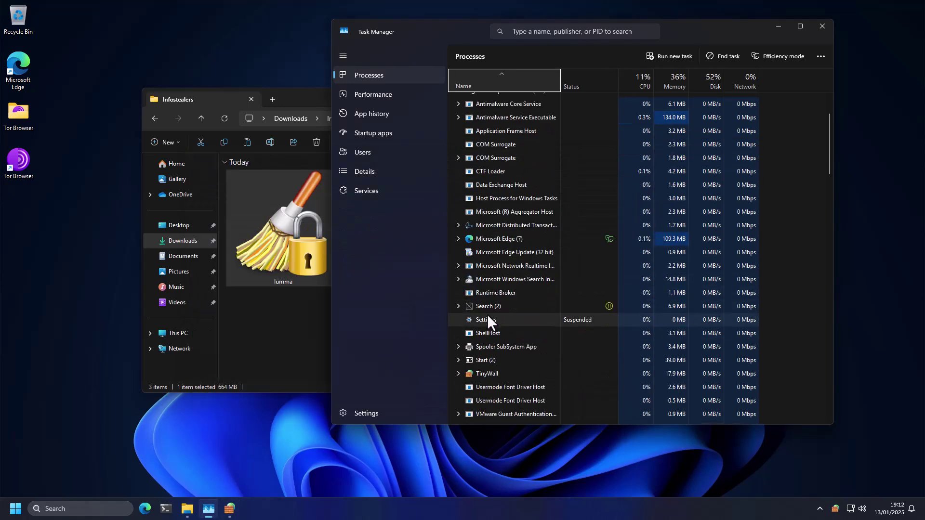
scroll(487, 314, "up", 3)
left_click(230, 509)
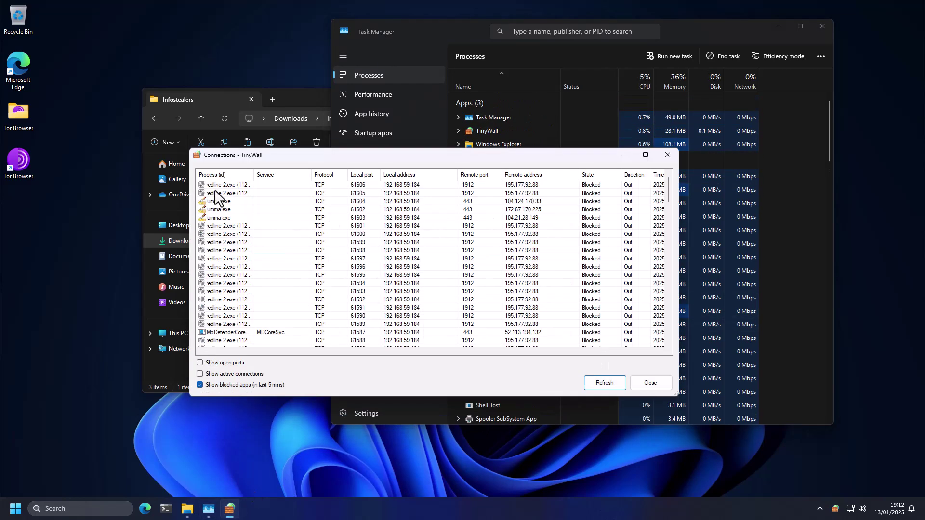
left_click(230, 201)
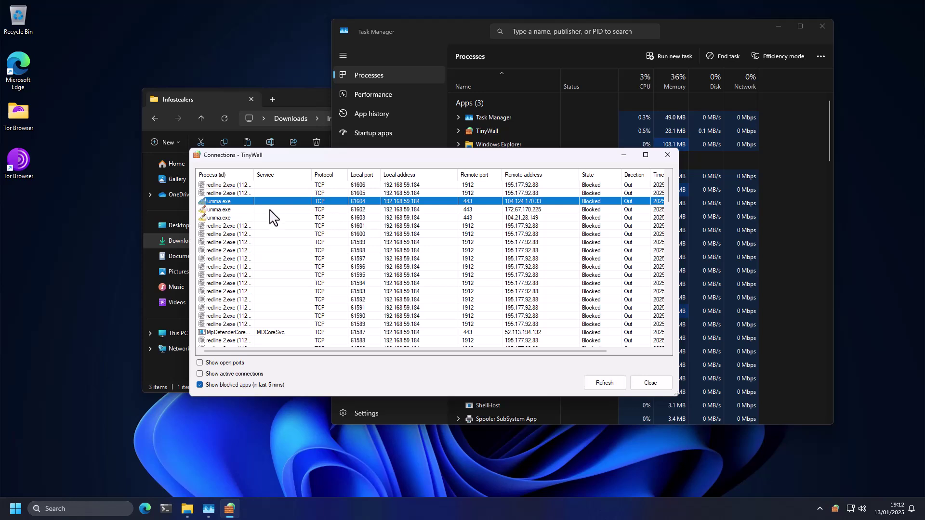
left_click(529, 212)
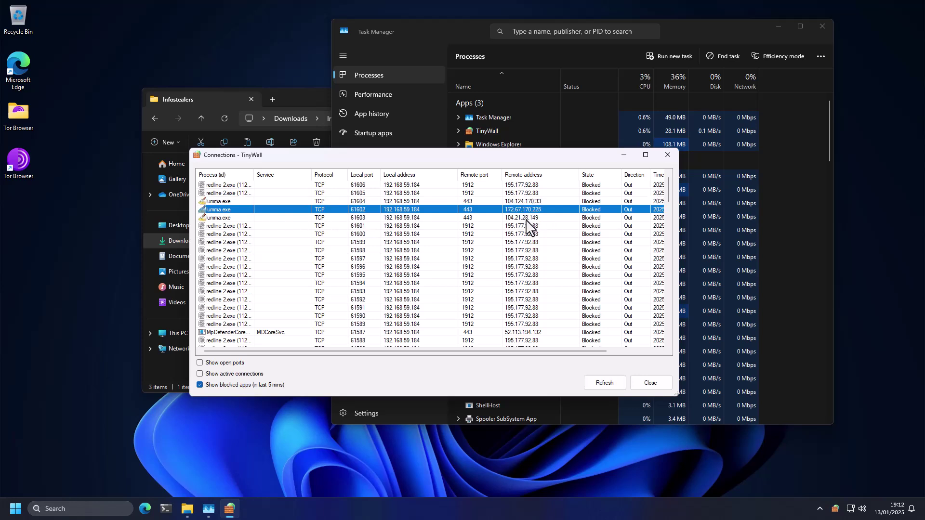
left_click(473, 218)
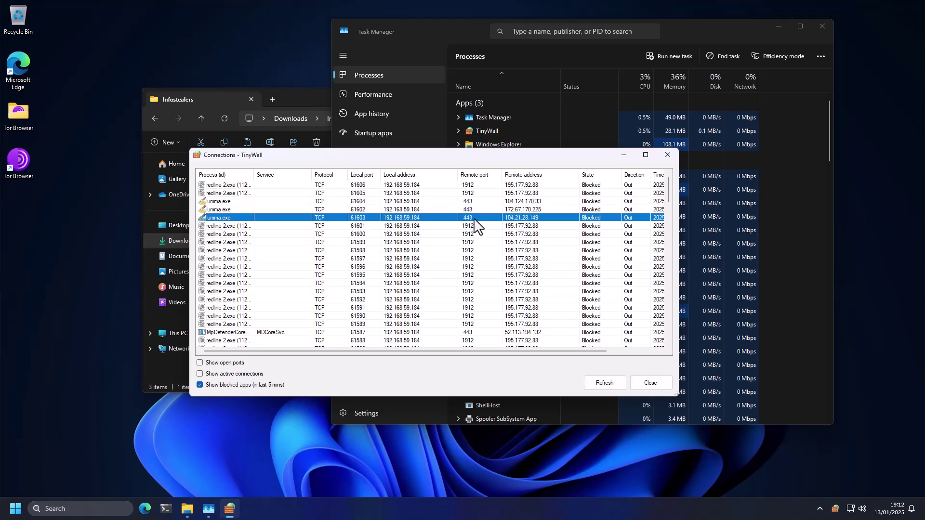
left_click(533, 202)
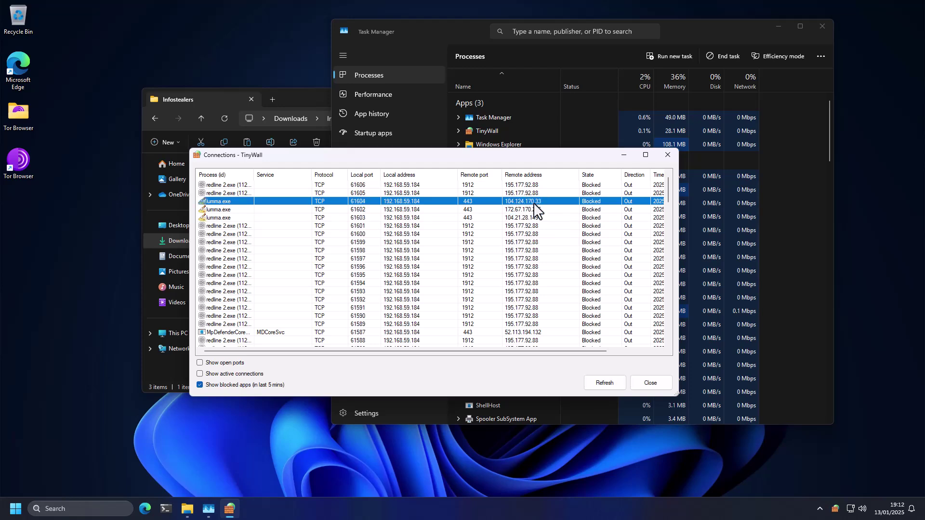
left_click(660, 382)
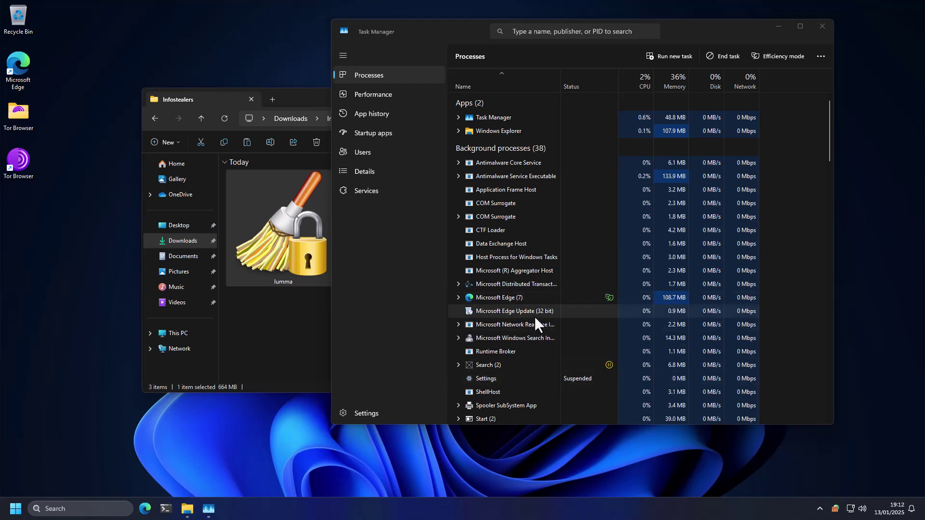
- Close Task Manager and check GlassWire's Firewall Mode, leaving it at Click To Block
left_click(822, 26)
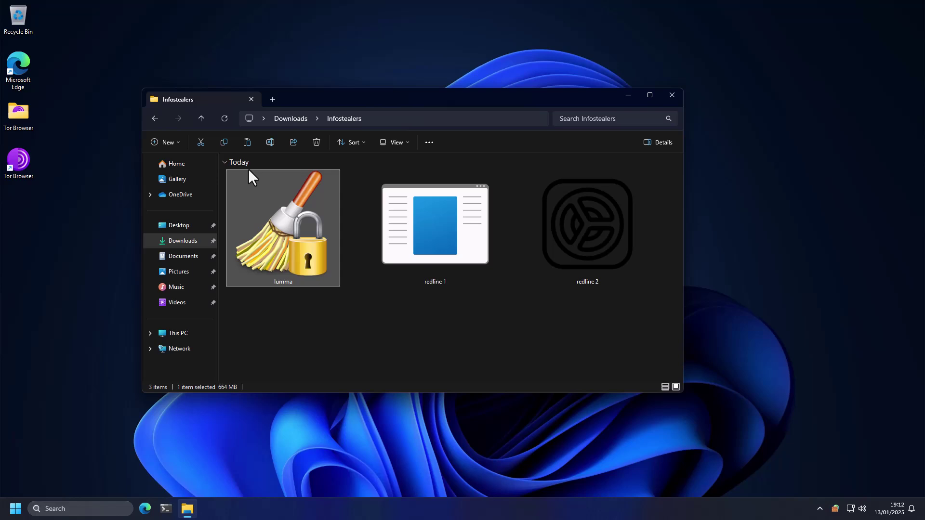
left_click(300, 293)
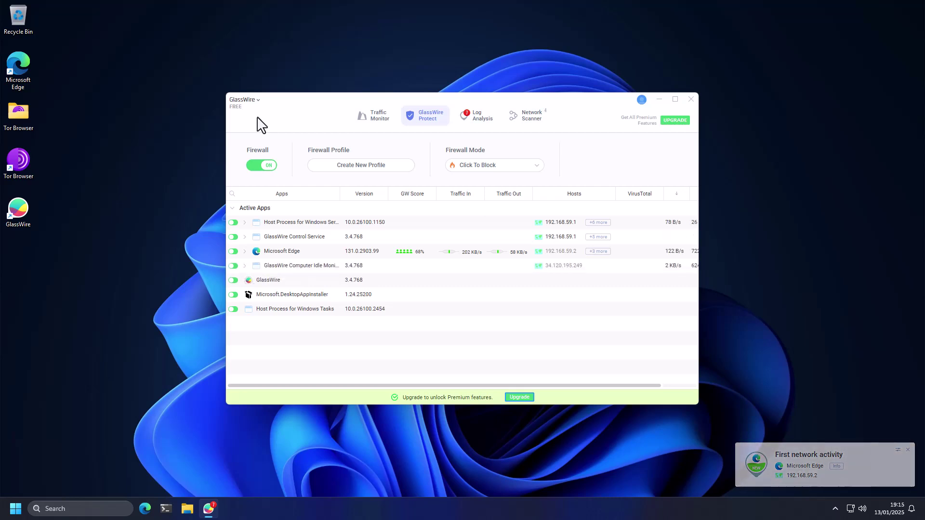
left_click(479, 166)
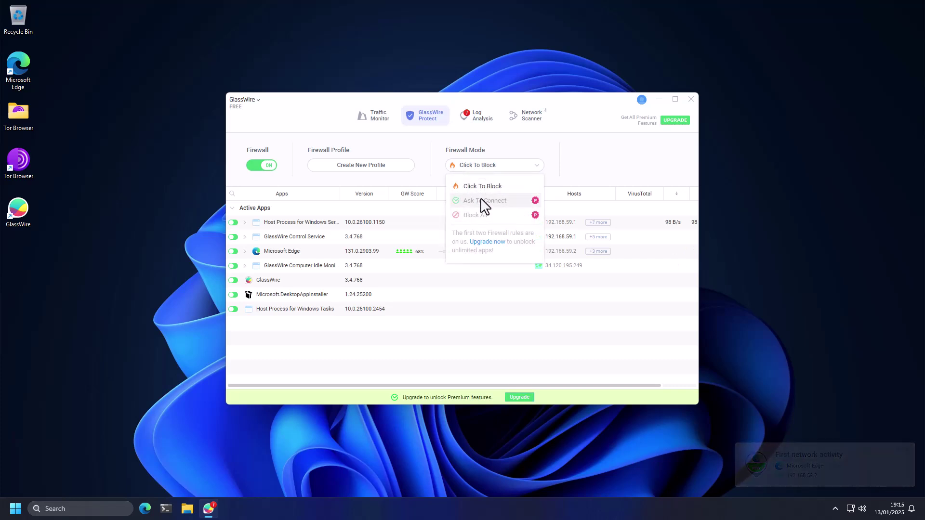
left_click(382, 153)
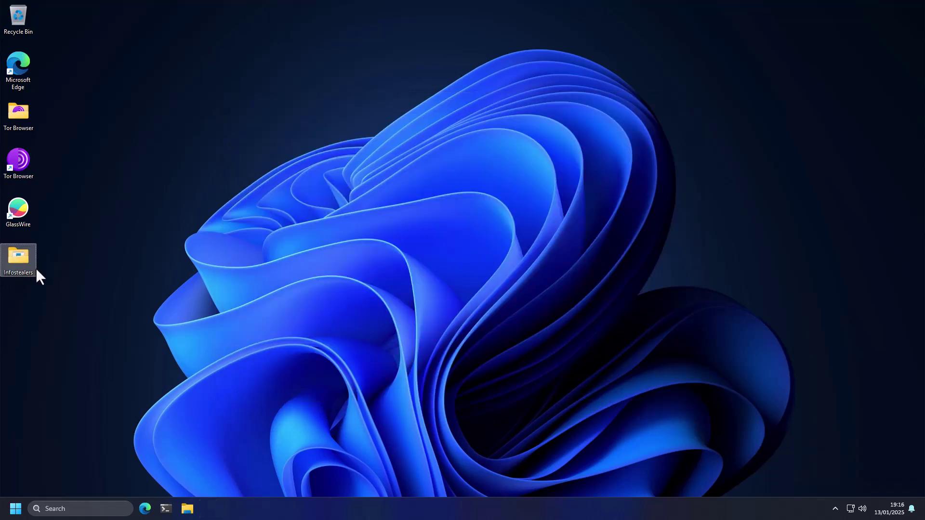
- Open the desktop's Infostealers folder and select the lumma file
mouse_move(35, 269)
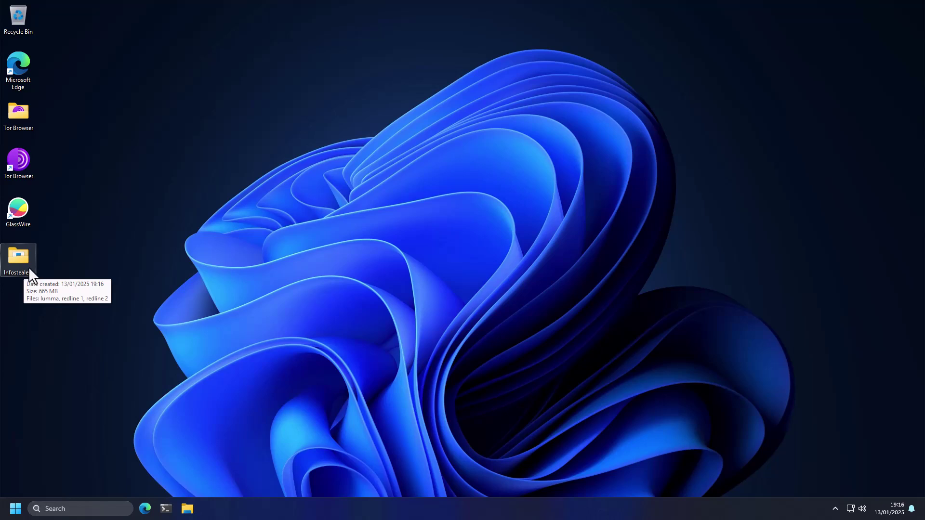
double_click(30, 263)
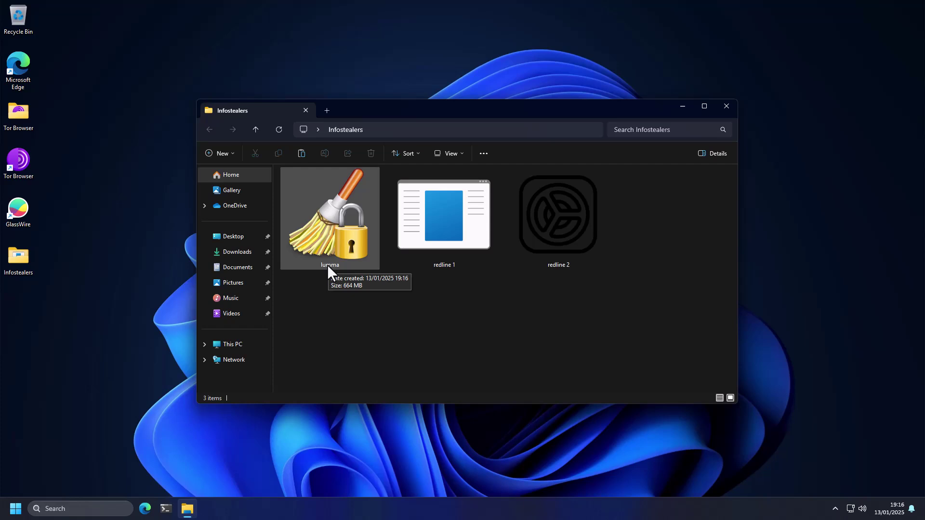
left_click(330, 269)
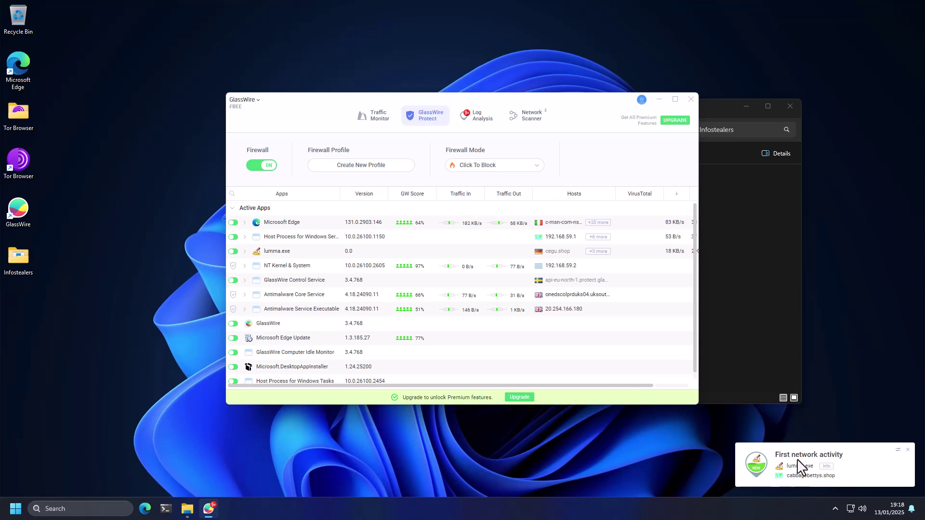
- From lumma.exe's GlassWire alert, block and re-allow its network access, then widen the app list
left_click(826, 465)
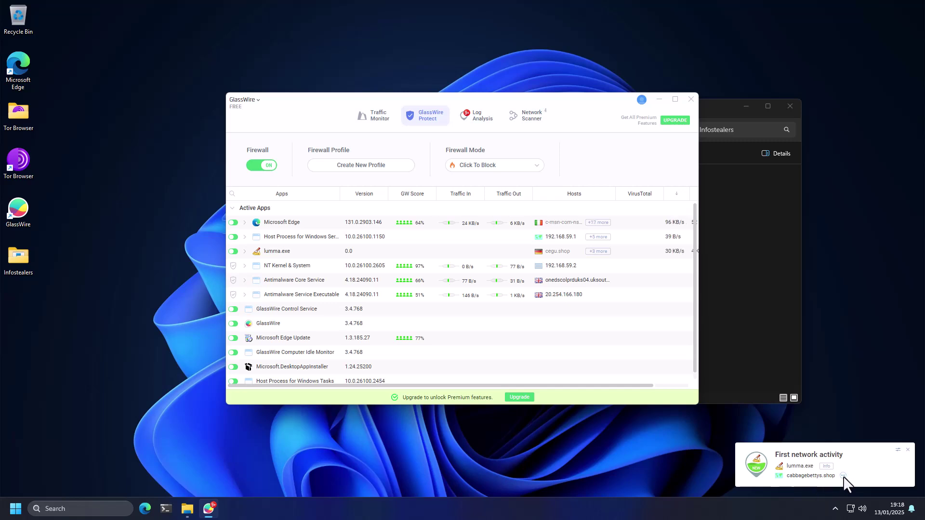
left_click(843, 475)
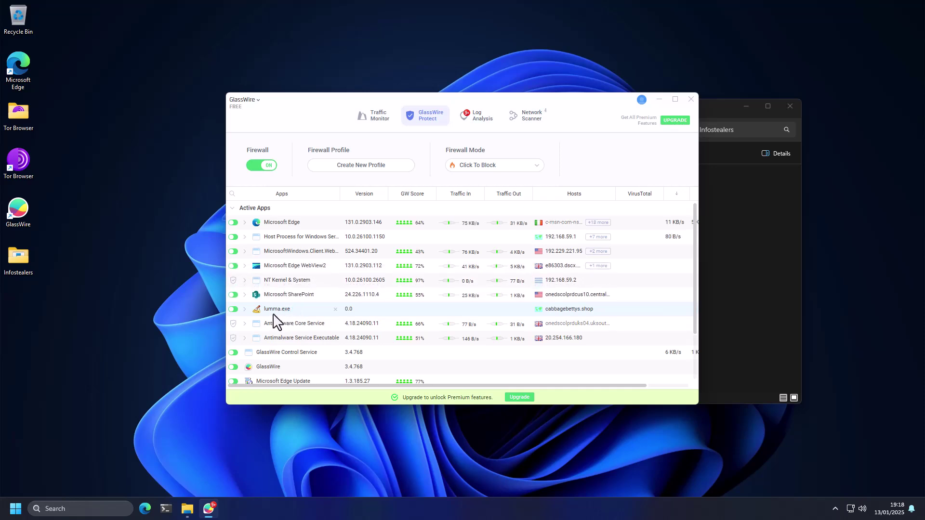
left_click(233, 309)
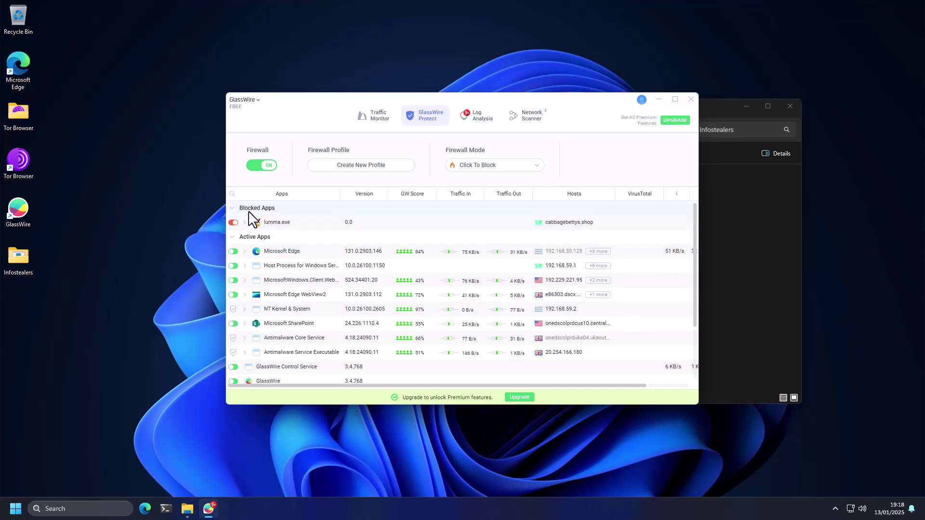
left_click(233, 222)
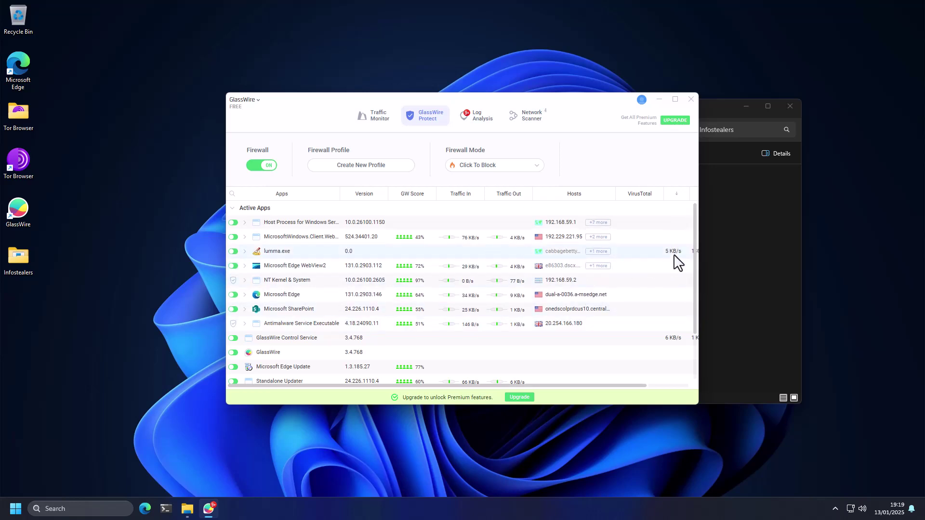
left_click_drag(697, 252, 719, 252)
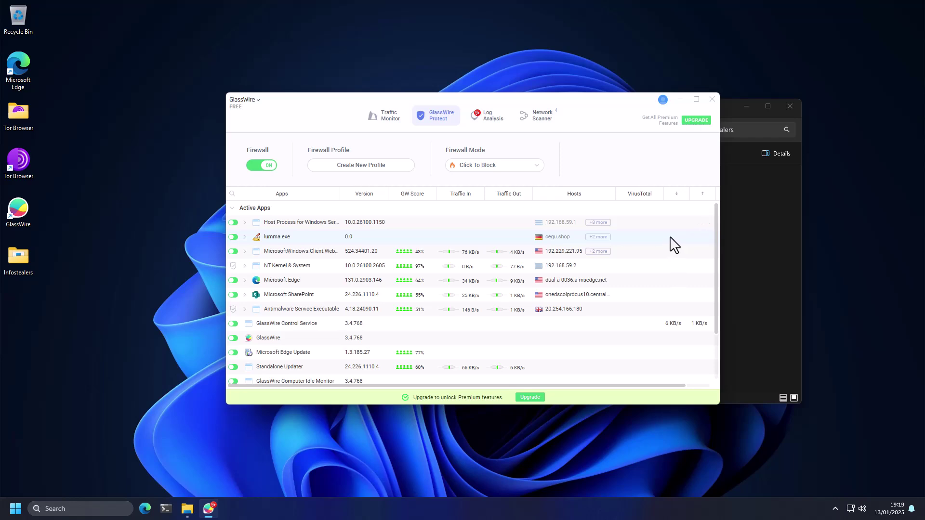
- Arrange the windows: Infostealers folder lower, GlassWire up and left, folder in front
left_click(779, 254)
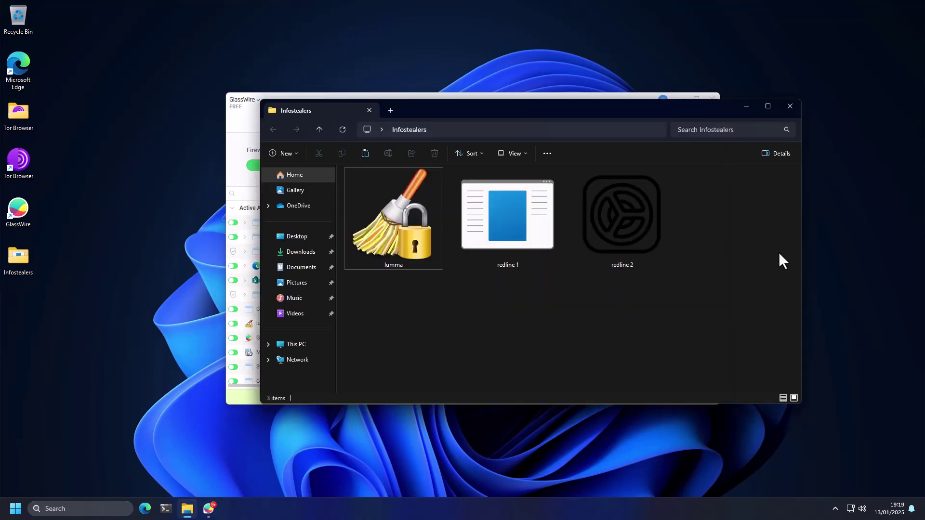
left_click_drag(669, 117, 671, 161)
left_click_drag(578, 103, 521, 74)
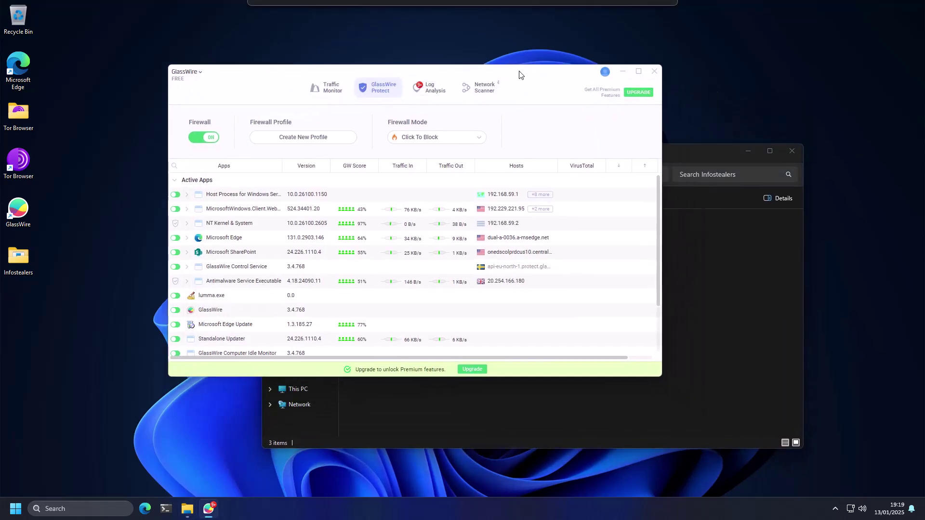
left_click(694, 297)
- Run the redline 1 sample, minimize the folder, and dismiss GlassWire's Go Premium prompt
left_click(508, 272)
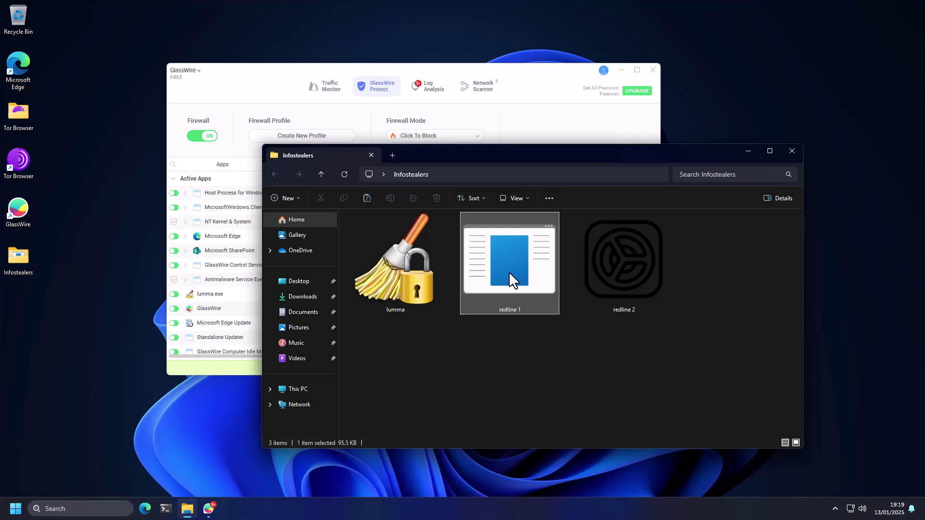
double_click(518, 307)
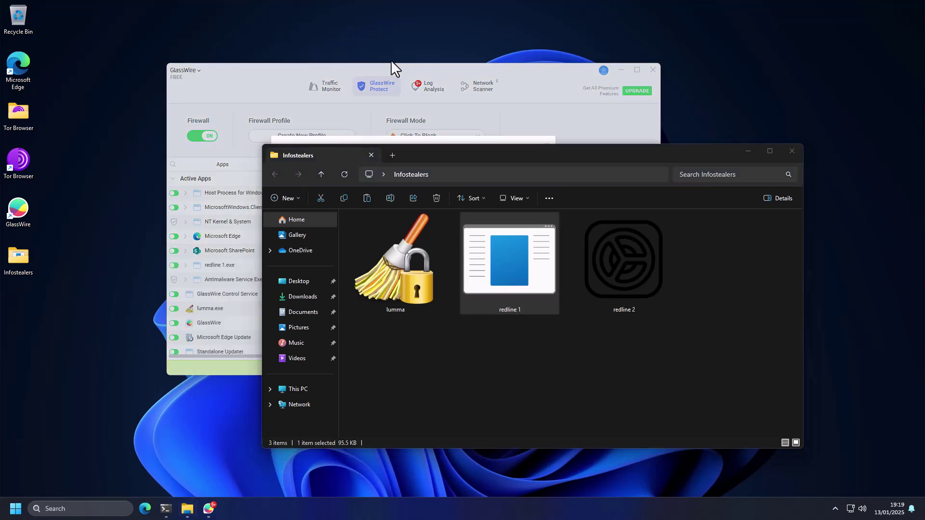
left_click(748, 151)
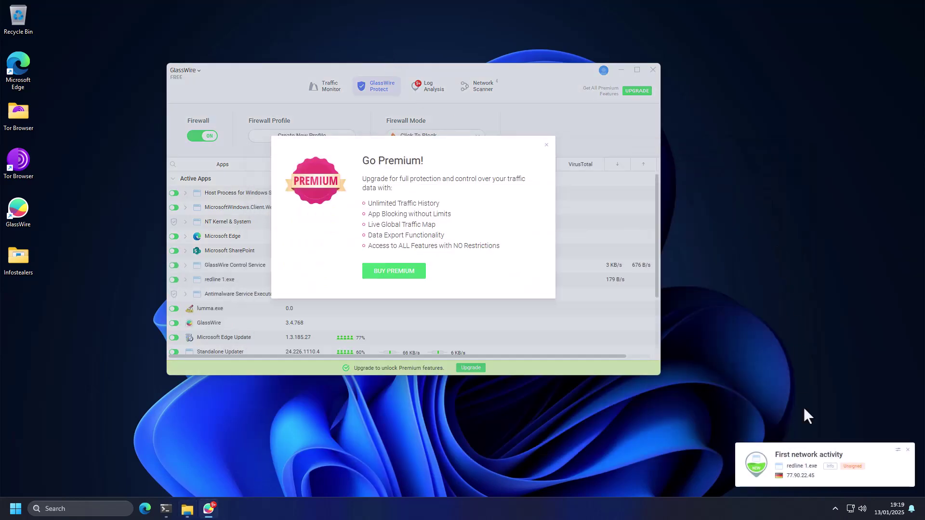
mouse_move(811, 467)
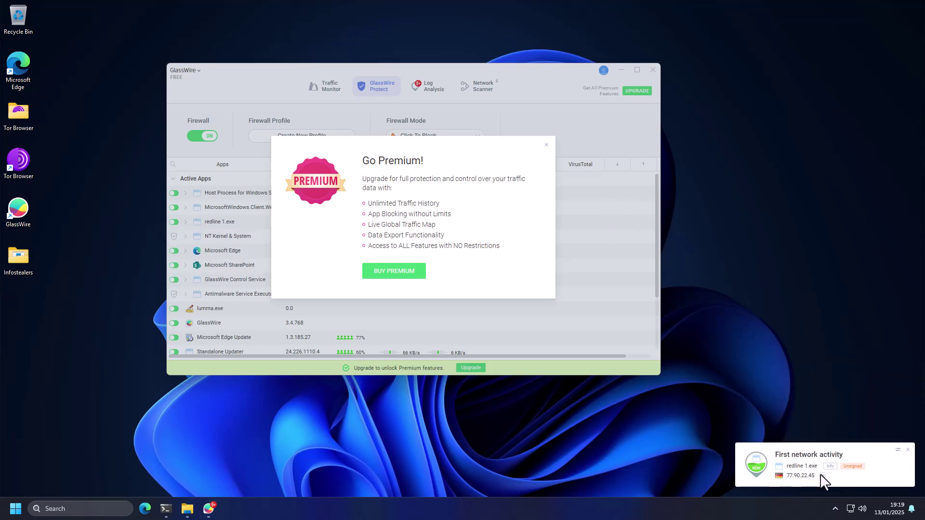
left_click(546, 145)
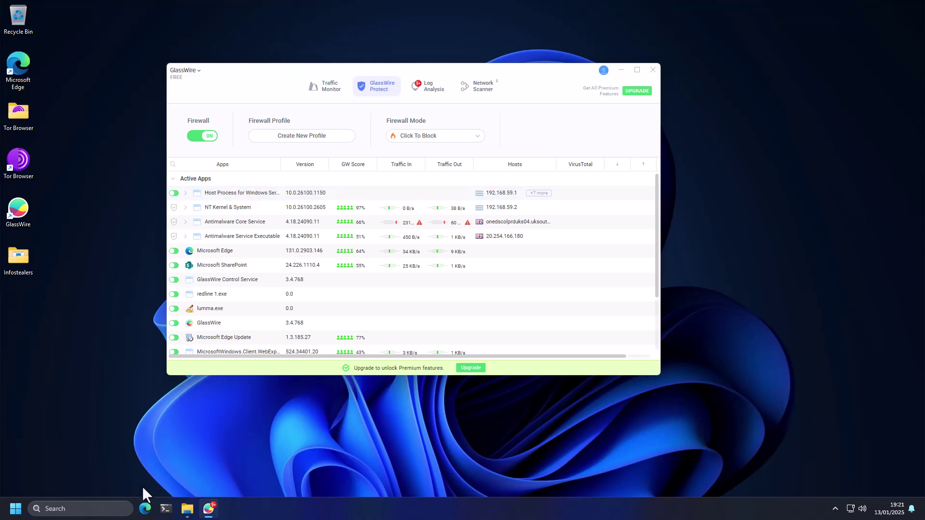
- Open the TinyWall website from Edge's search results, then close GlassWire
left_click(145, 509)
left_click(151, 149)
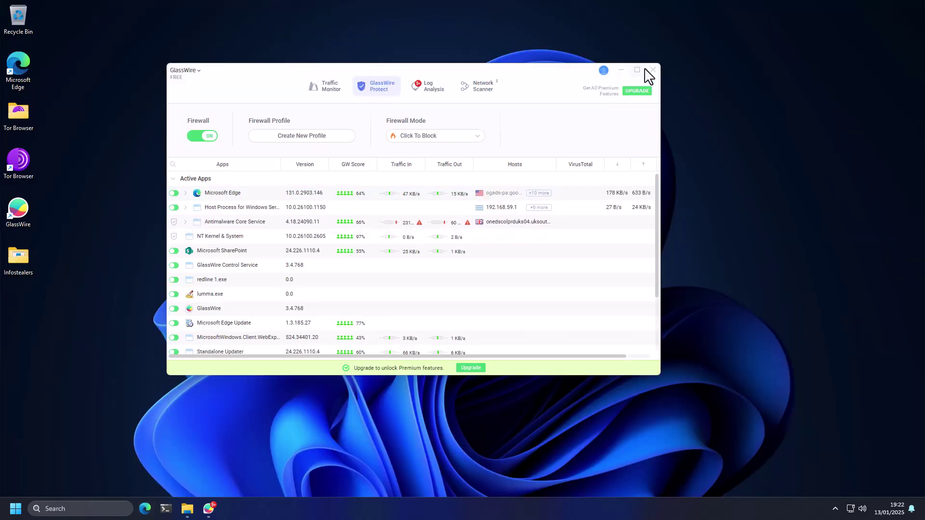
left_click(648, 66)
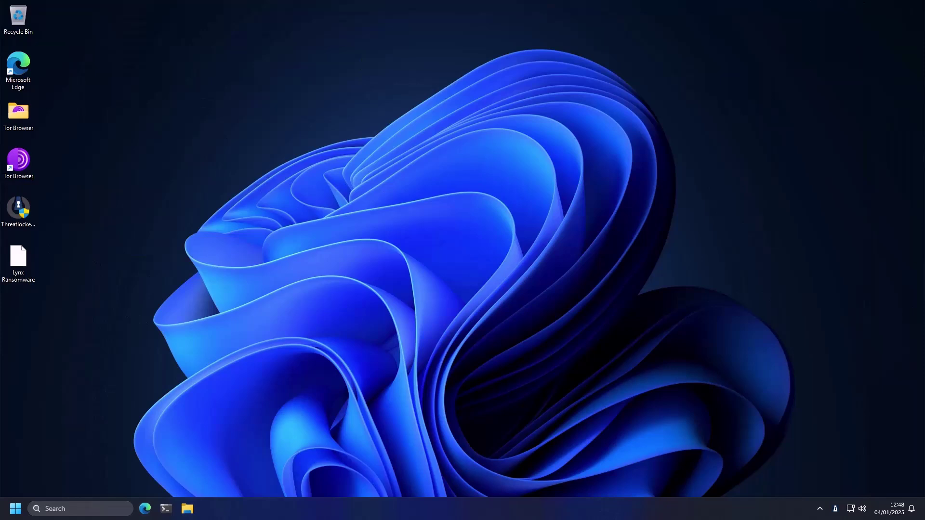
- Show the Lynx Ransomware file's info tooltip: 164 KB, modified 04/01/2025 12:44
mouse_move(17, 283)
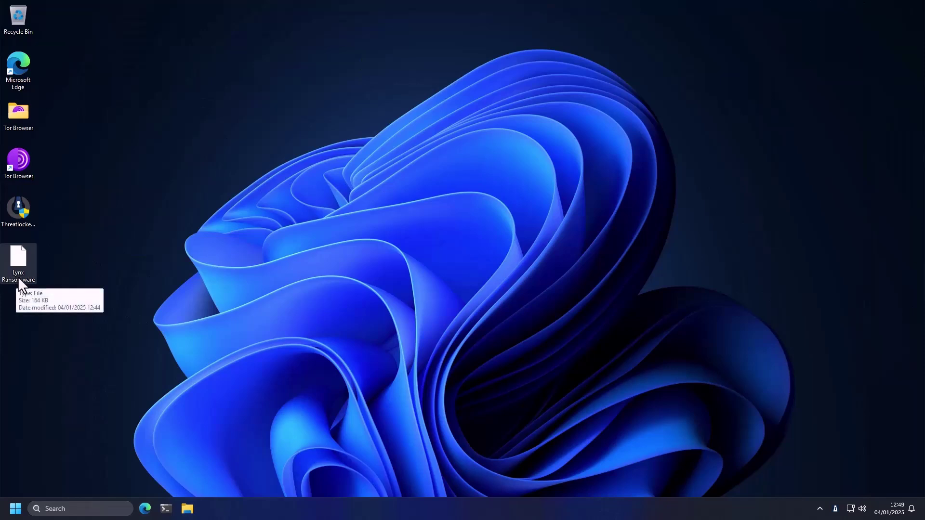
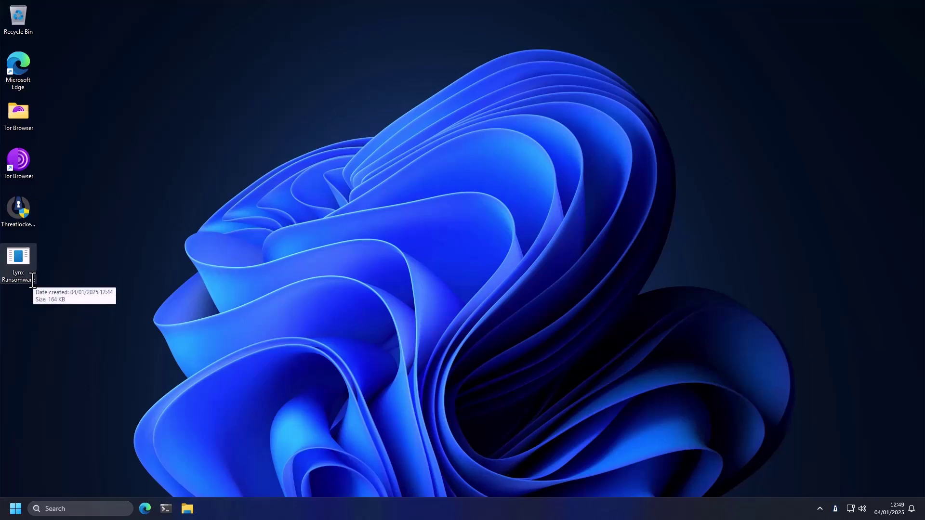
- Launch Lynx Ransomware from the desktop and dismiss the resulting access-denied error
double_click(18, 263)
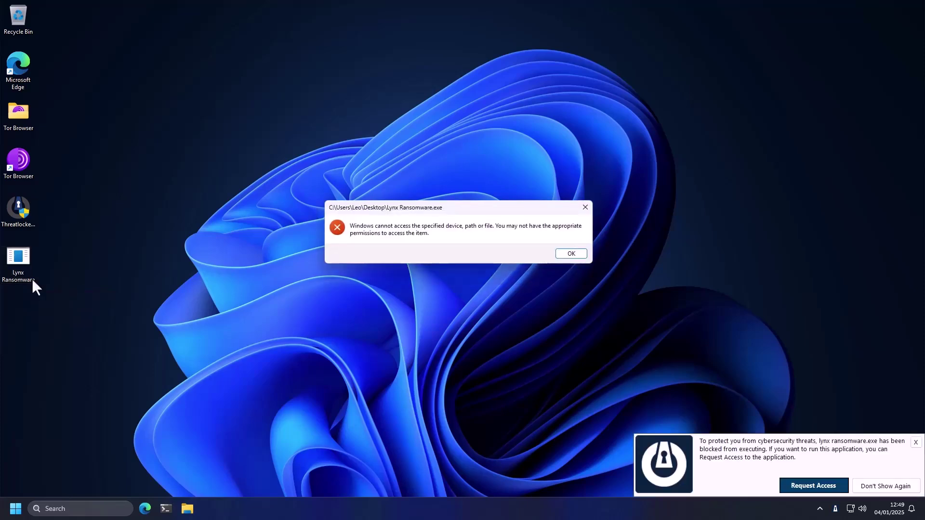
left_click(570, 254)
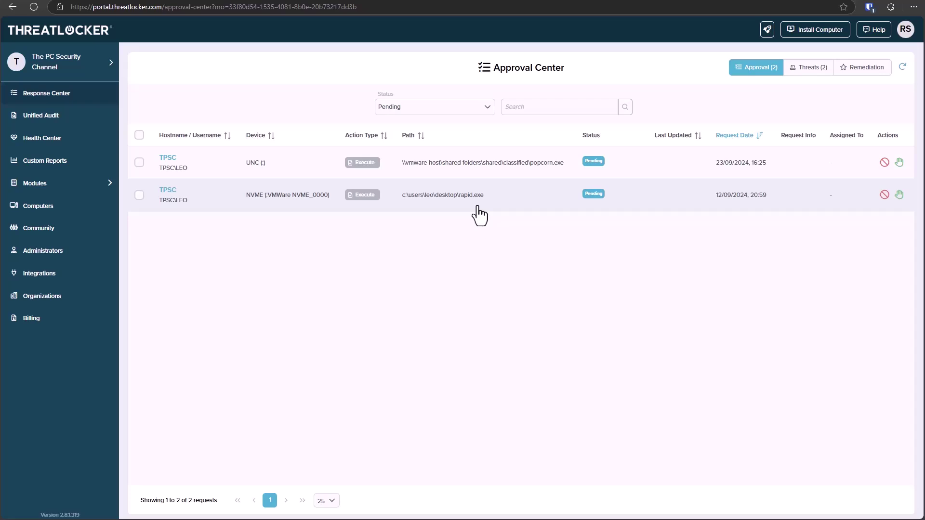
- Switch from the Approval Center to the Threats (2) tab to view alerts for Lab and Atlas
left_click(803, 70)
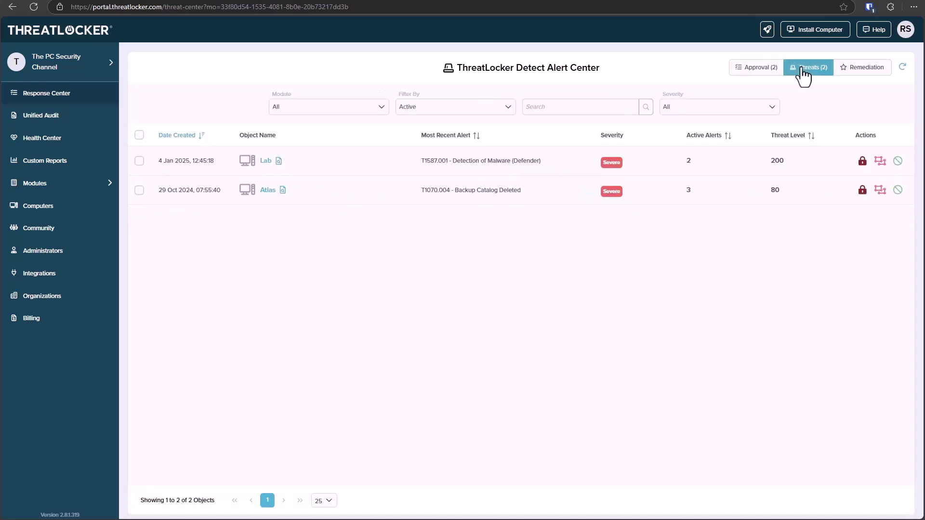
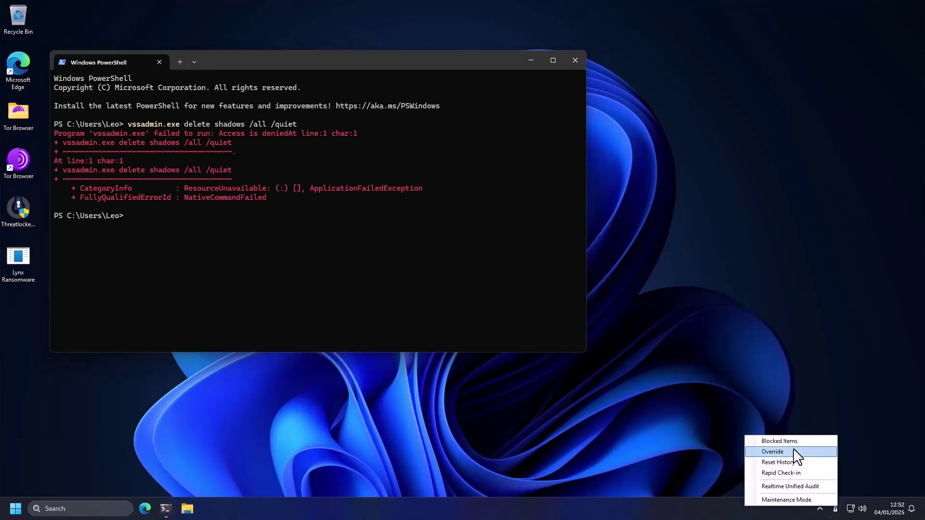
- Inspect the newest Blocked Items entry, checking the process name and full path of vssadmin.exe
left_click(794, 441)
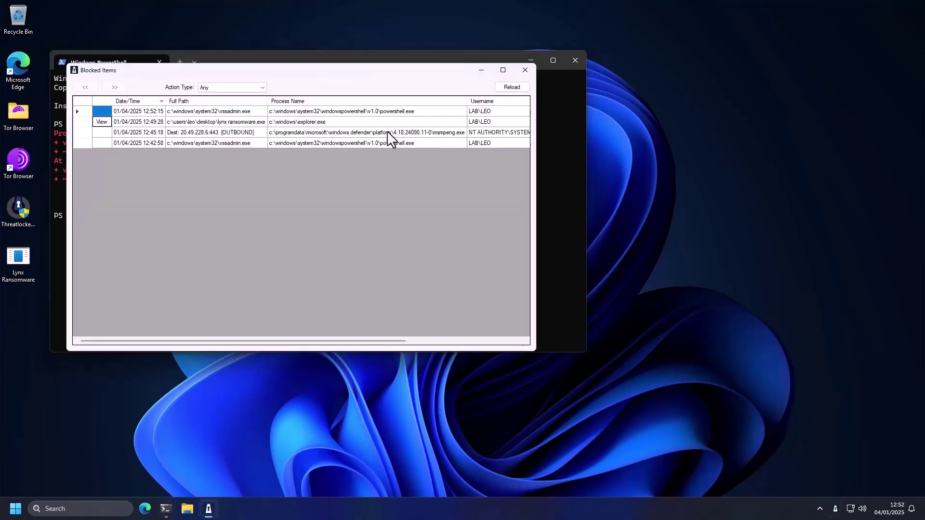
left_click(311, 110)
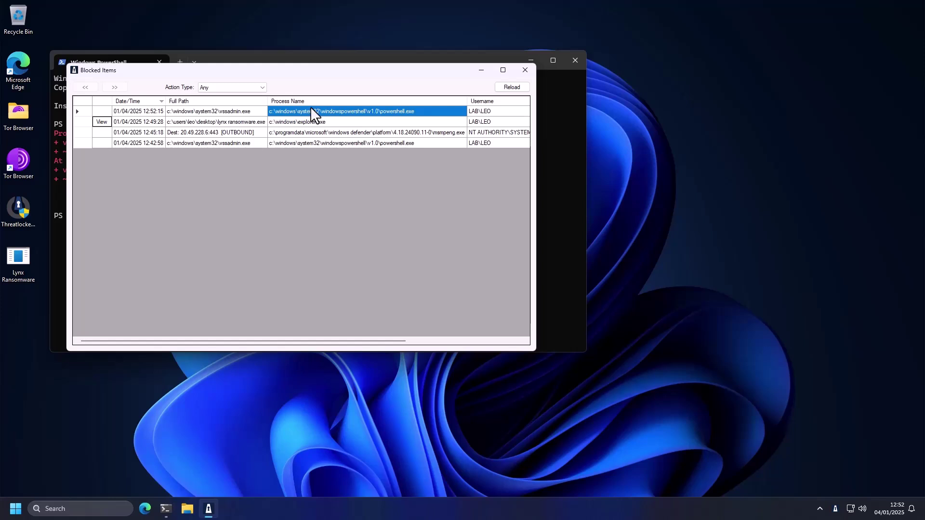
left_click(251, 114)
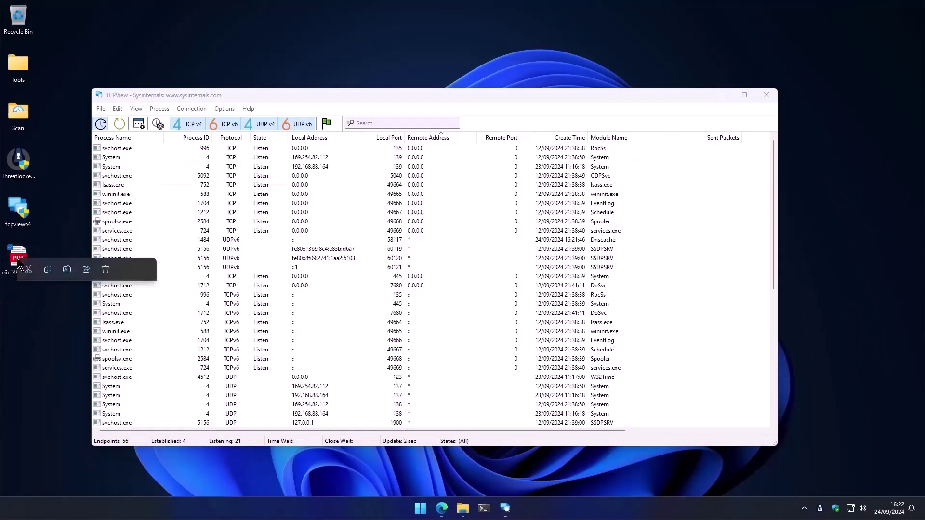
- Open the hash-named PDF once in Adobe Reader, accepting the licence and cancelling the Accessibility Setup Assistant
mouse_move(85, 306)
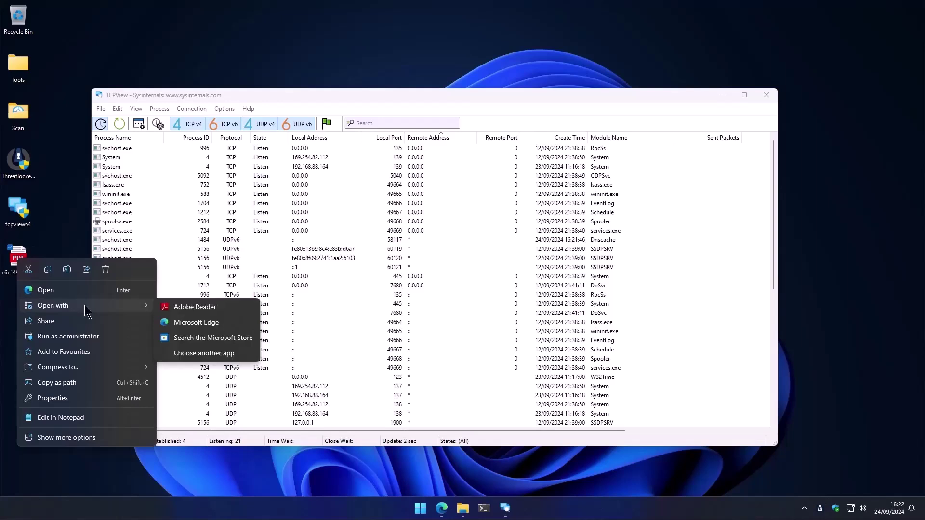
left_click(230, 310)
left_click(486, 393)
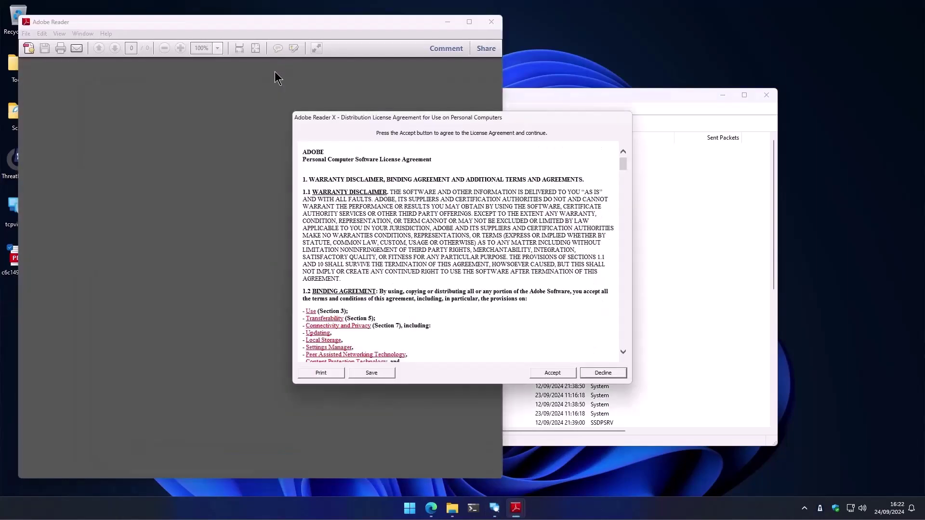
left_click(554, 372)
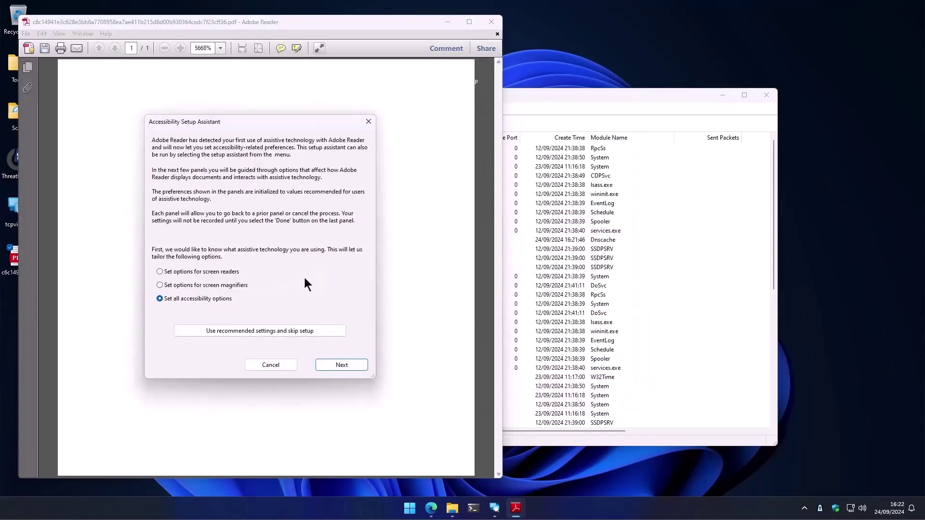
left_click(232, 331)
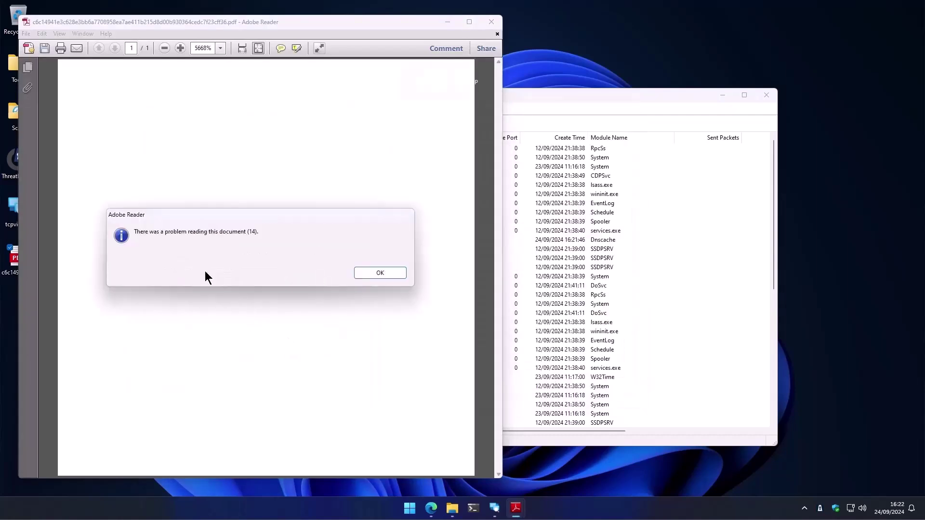